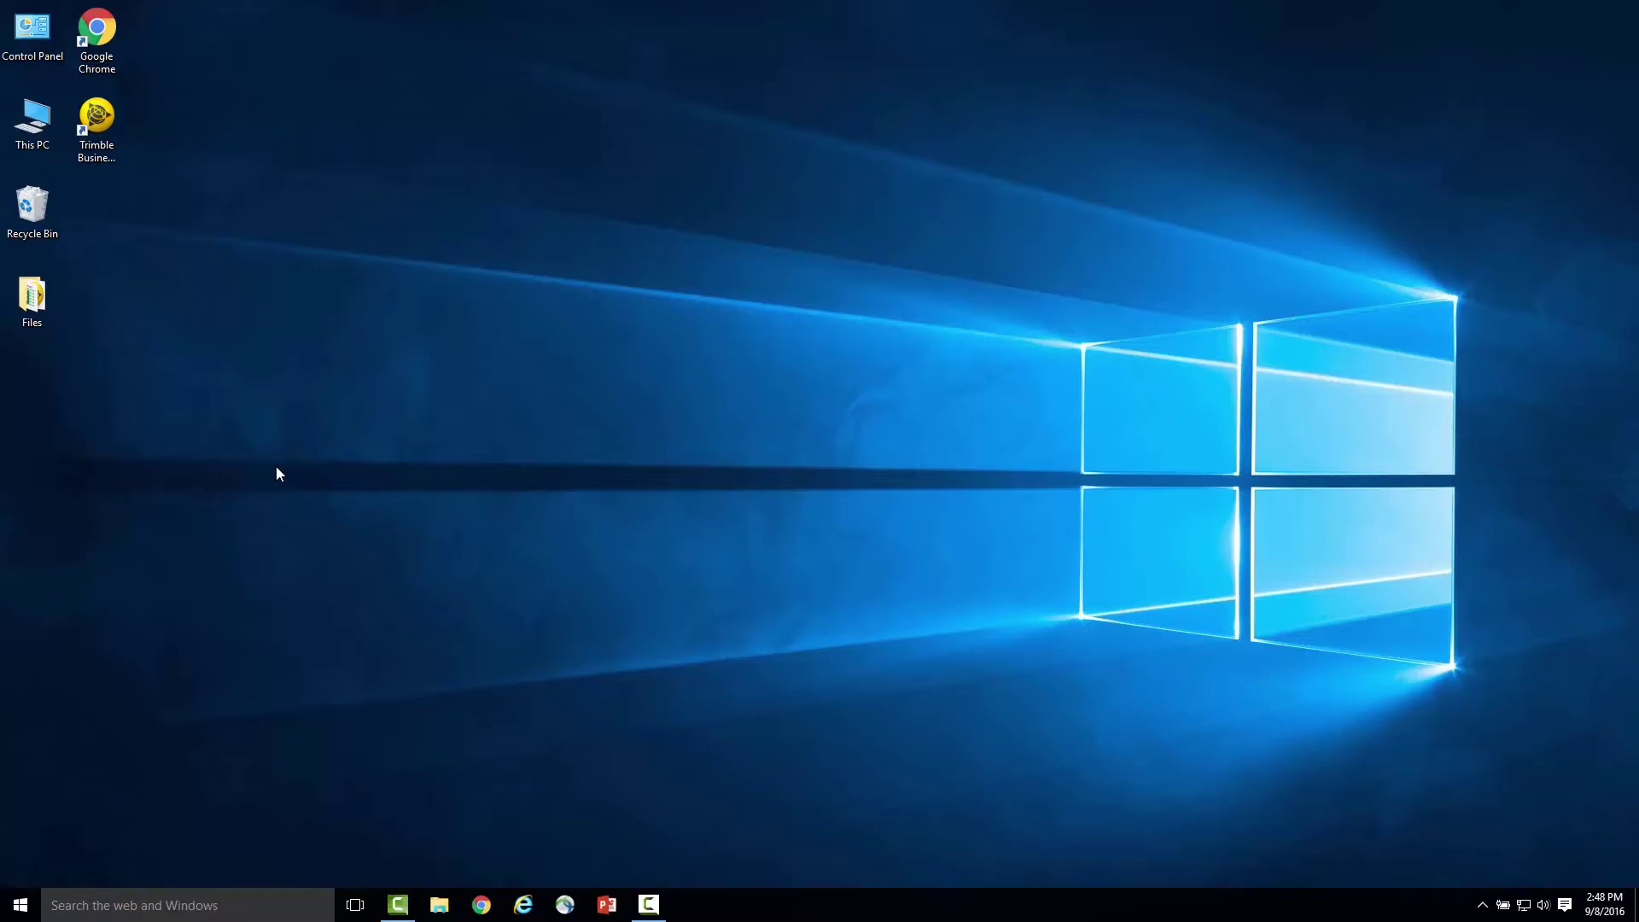
Create a desktop folder named Earthworks and place it beneath the Files folder
right_click(277, 468)
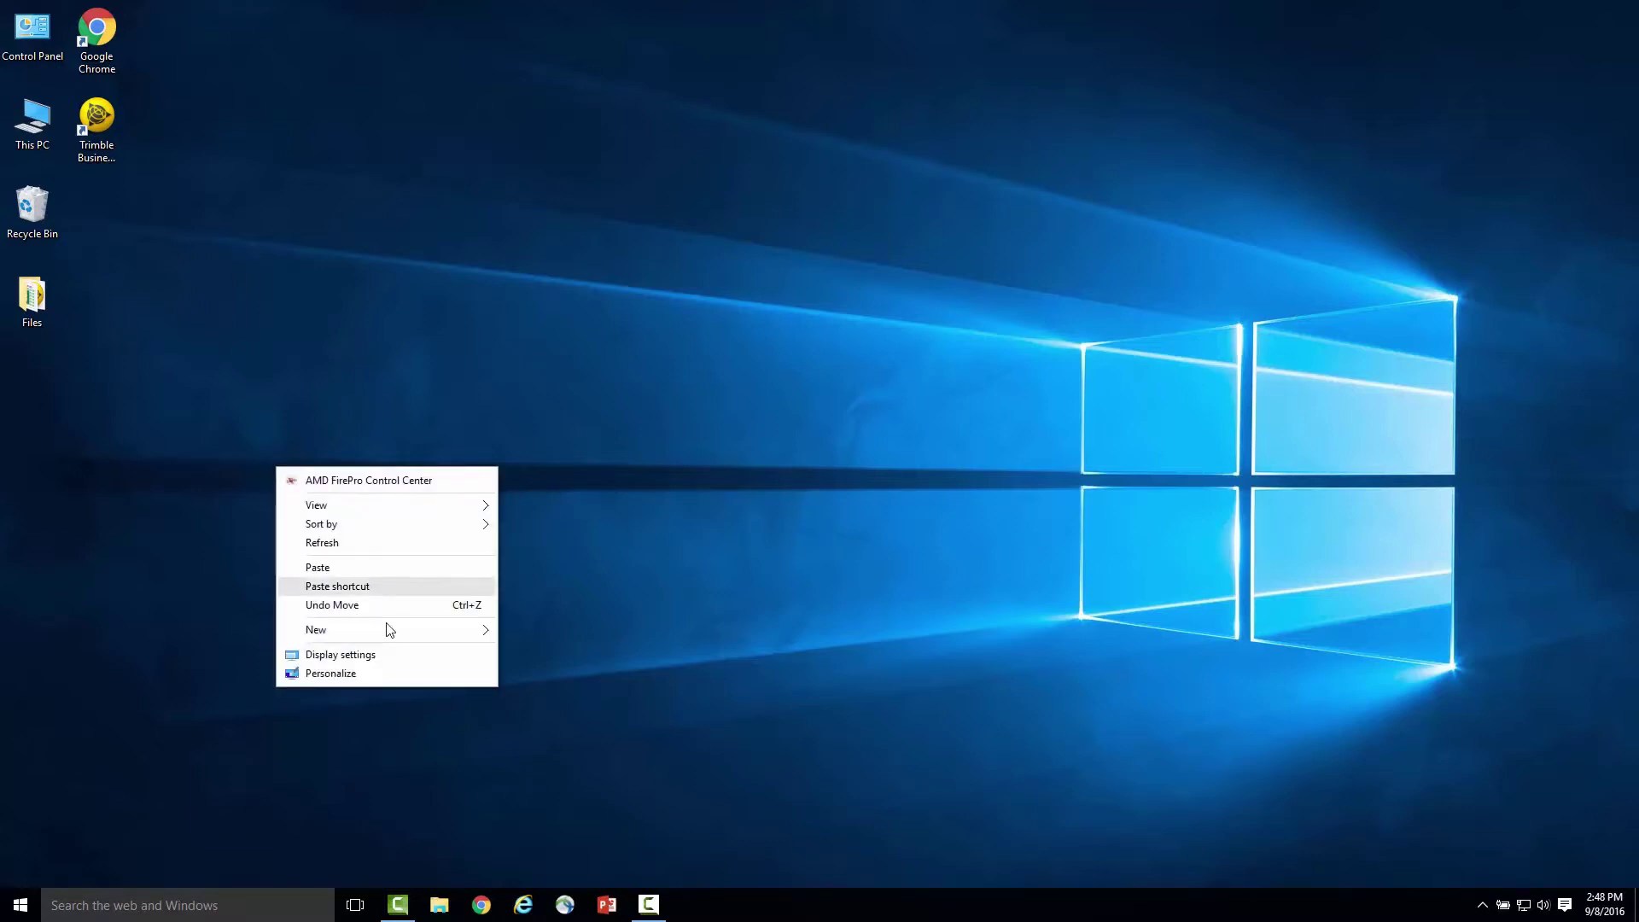
mouse_move(466, 631)
left_click(538, 630)
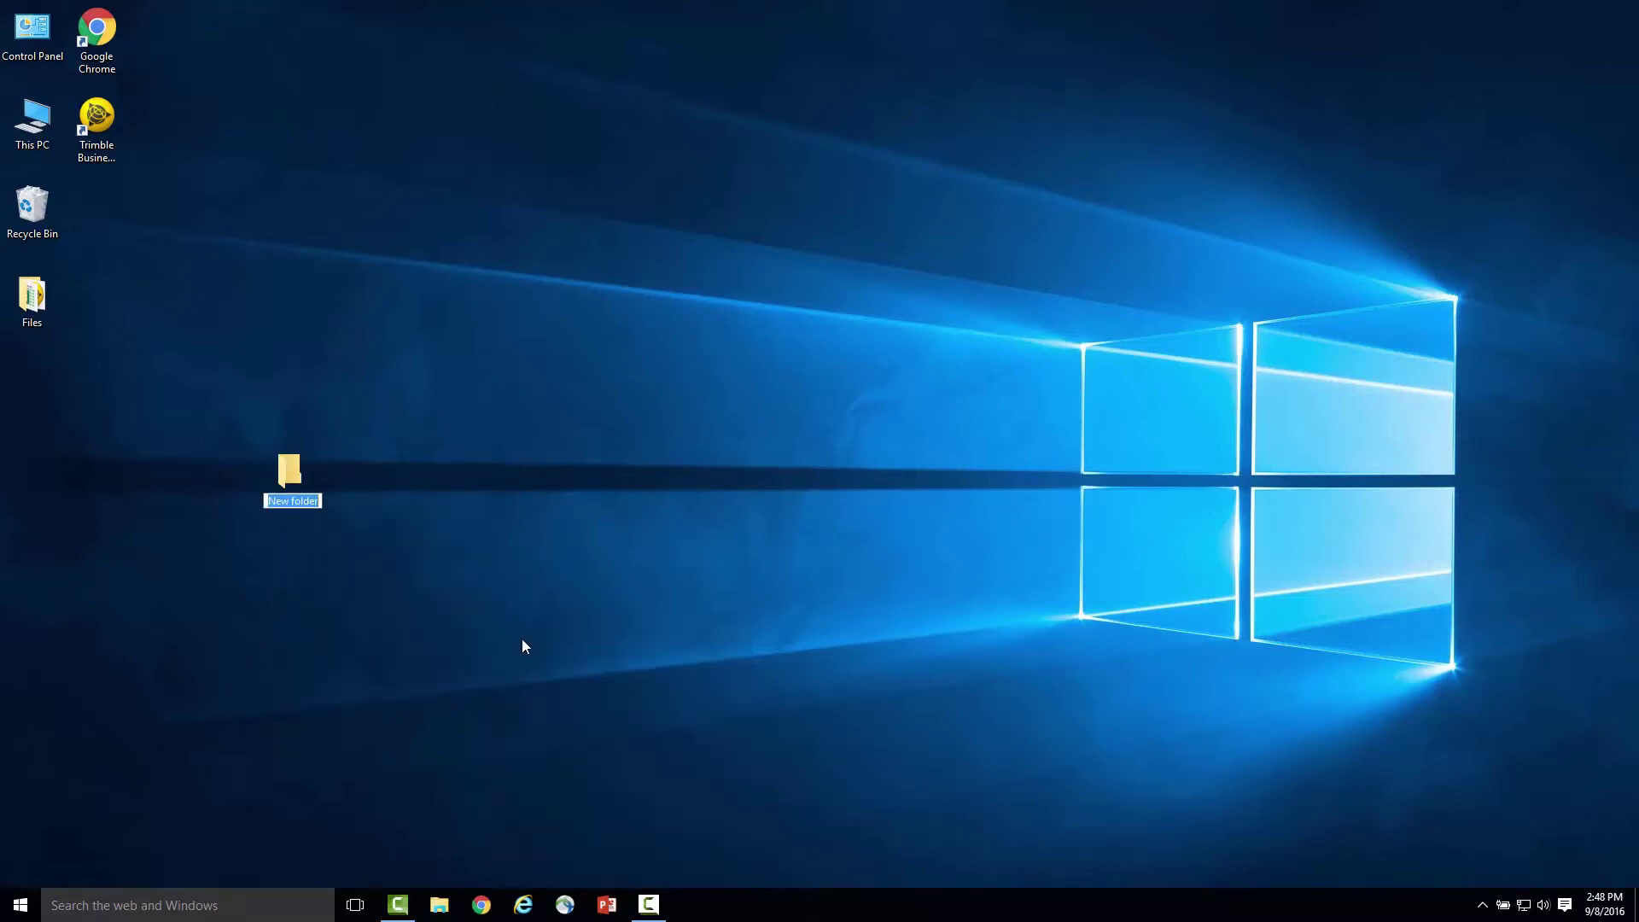
type("Earthworks")
key("Return")
left_click_drag(315, 468, 48, 376)
left_click(140, 407)
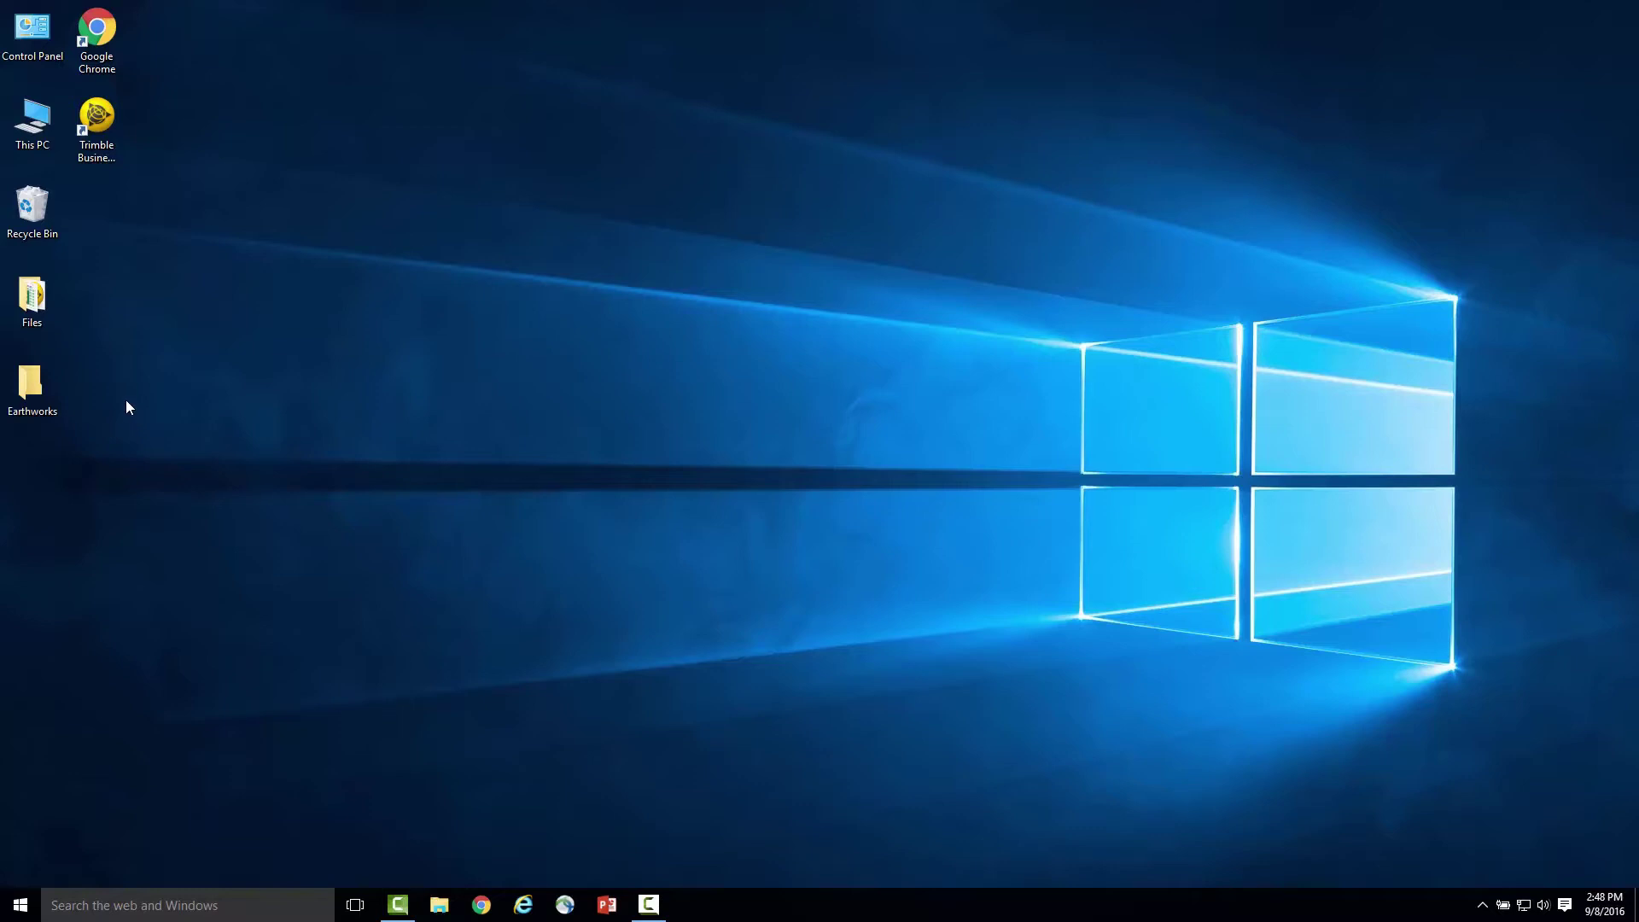
On Trimble_Storage (E:), select the seven items from quarry Files to asphalt Files, then close the window
double_click(50, 137)
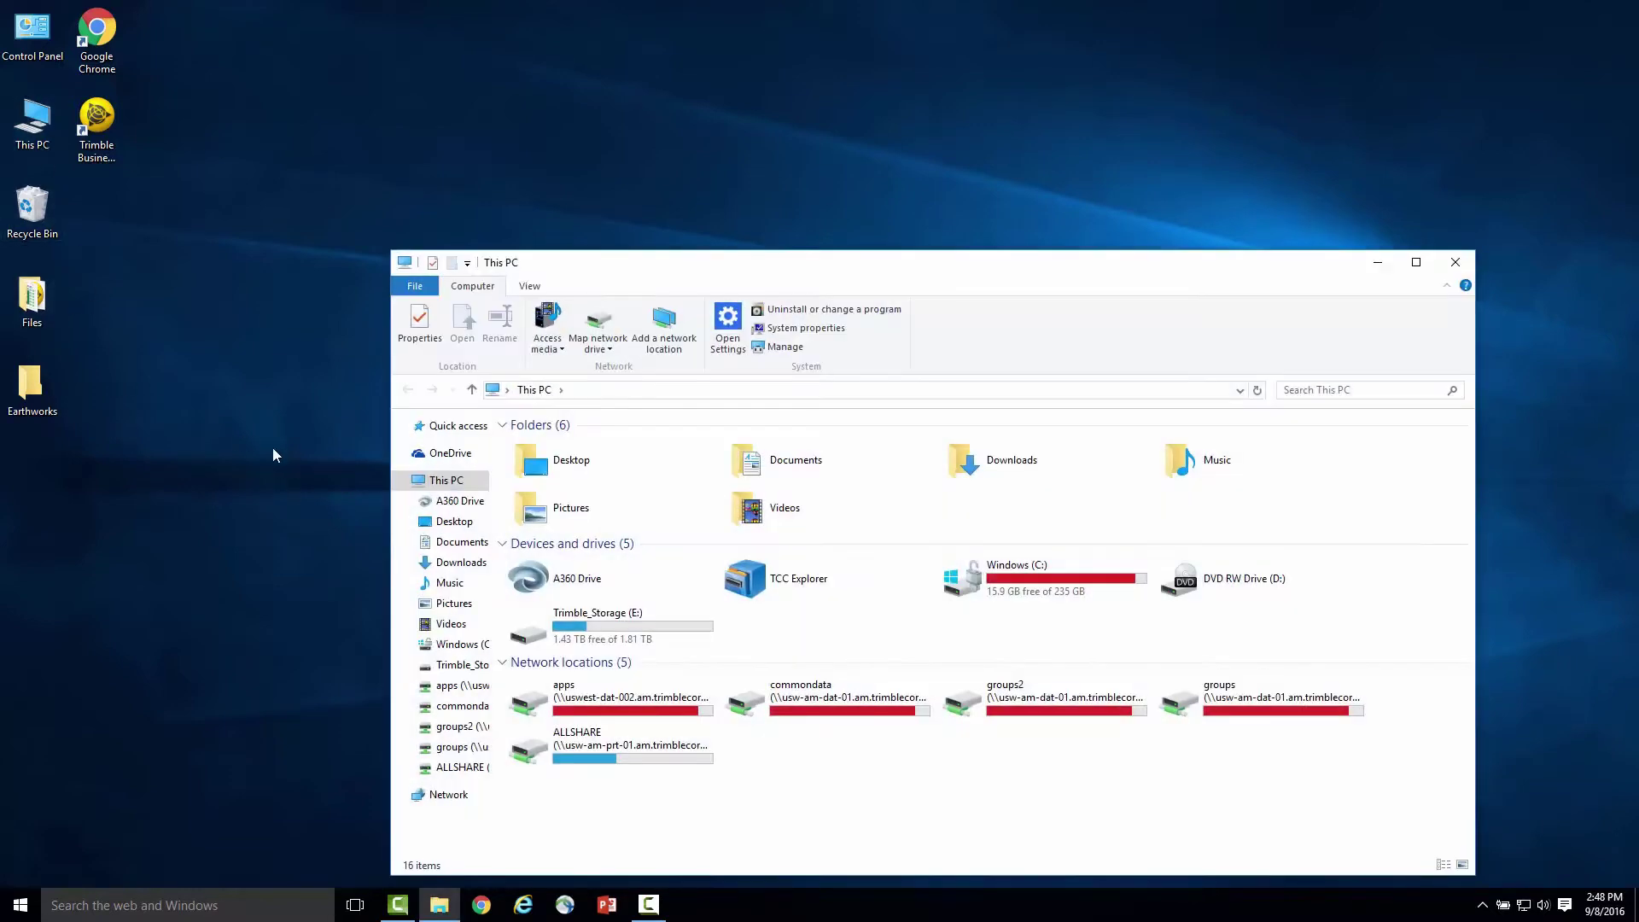
left_click(615, 632)
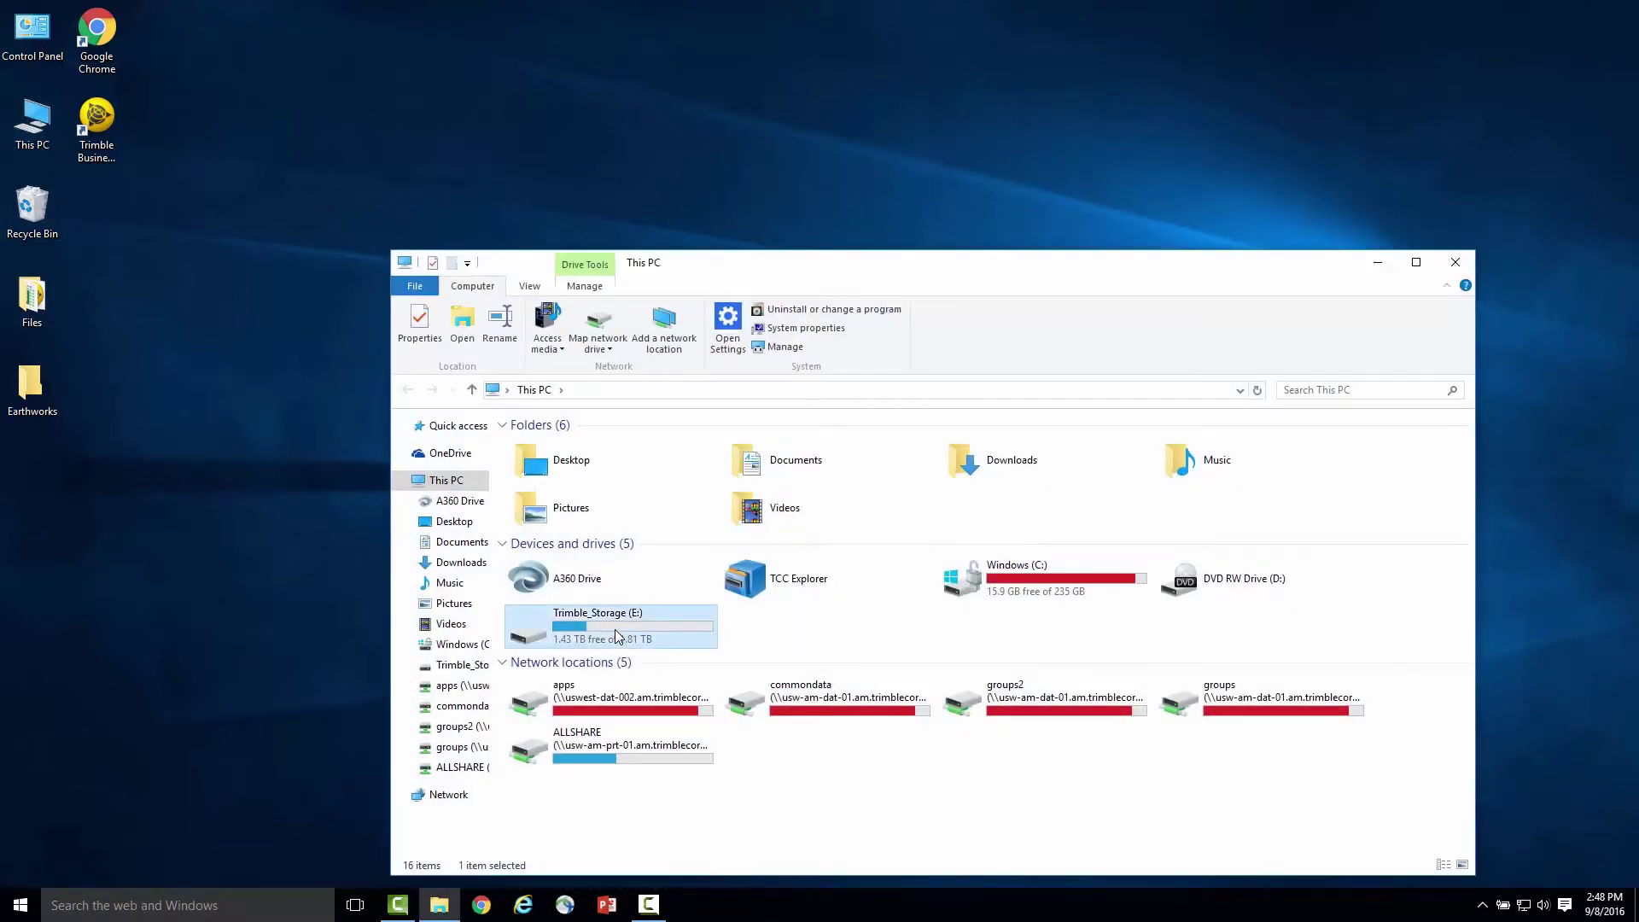
double_click(616, 636)
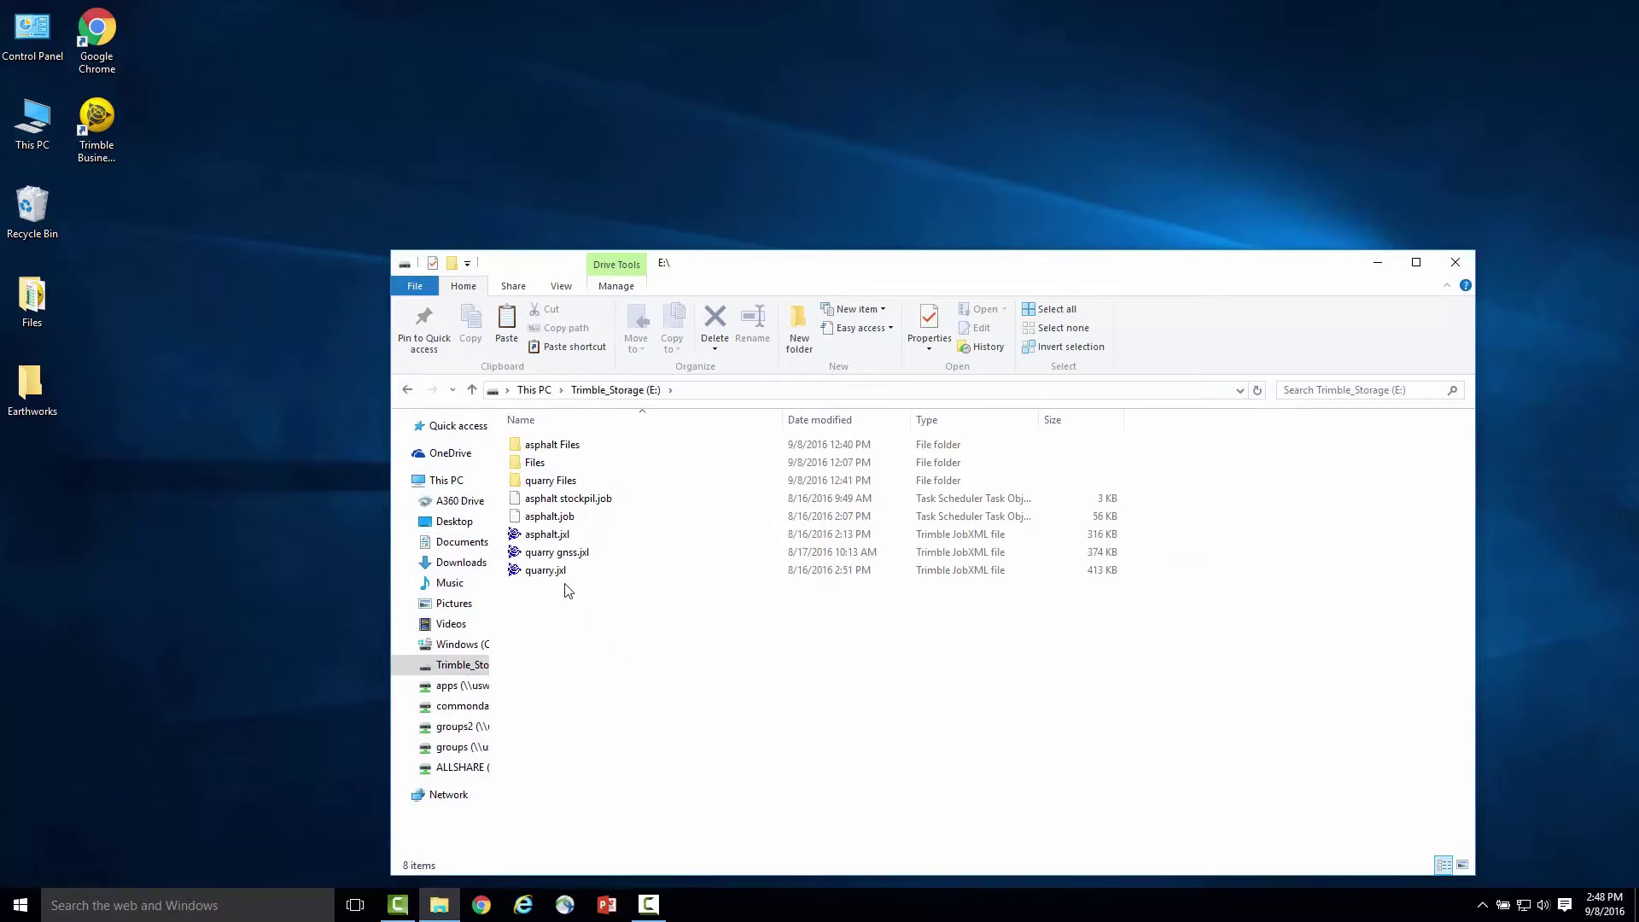
left_click_drag(568, 591, 20, 395)
left_click(580, 445, "ctrl")
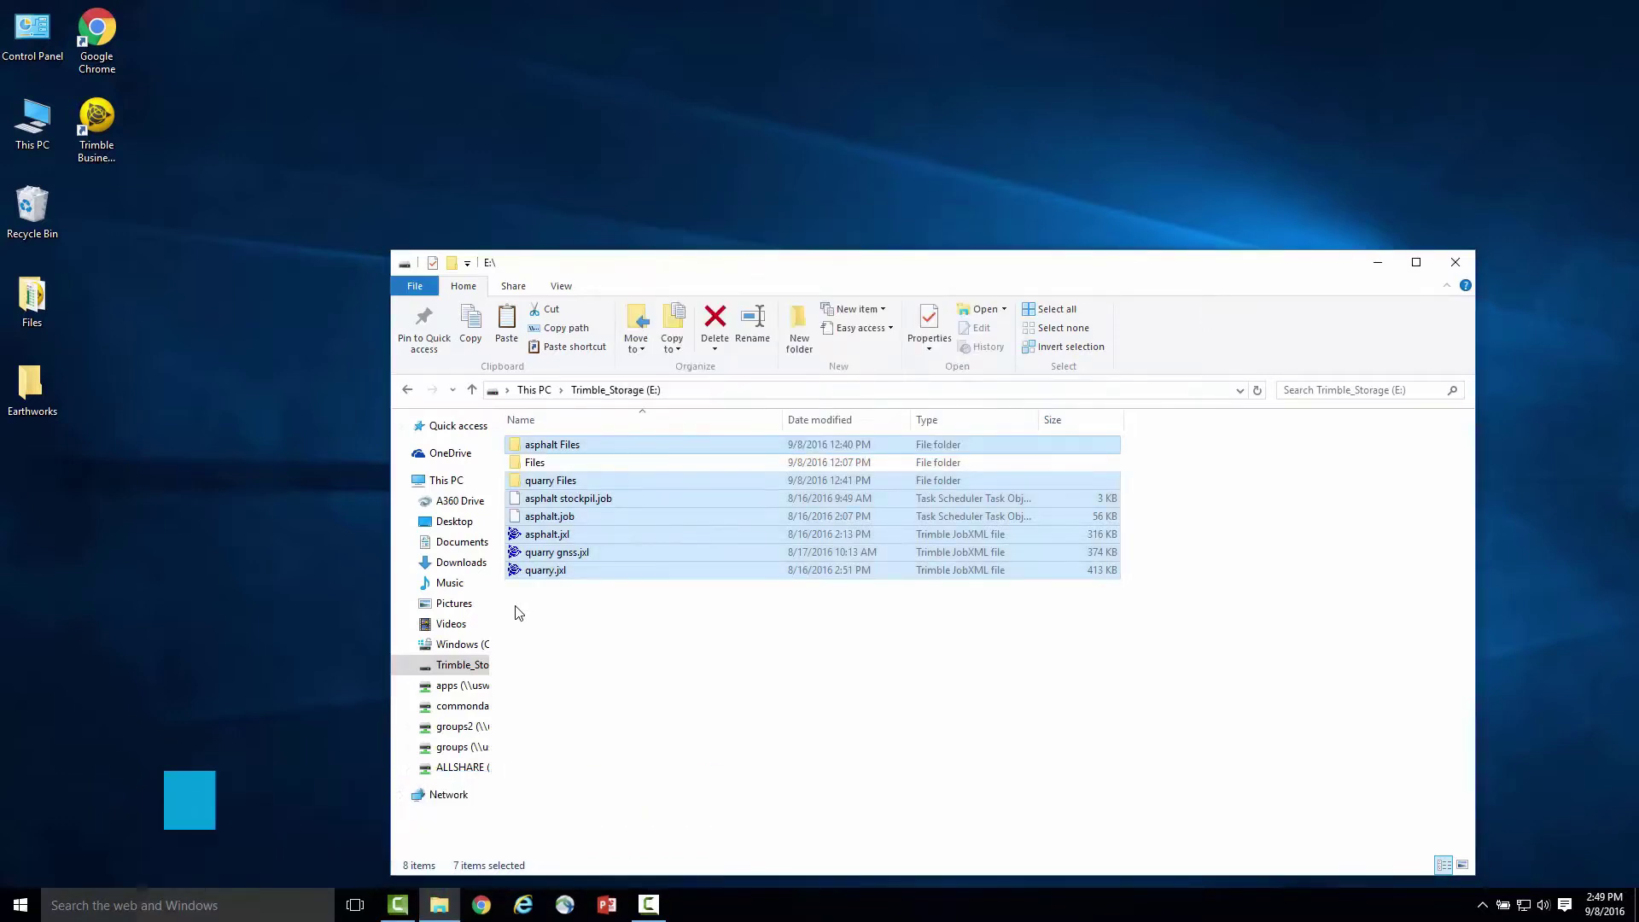
left_click(1456, 264)
Open the Earthworks folder and open asphalt.jxl as text in Notepad++
double_click(31, 386)
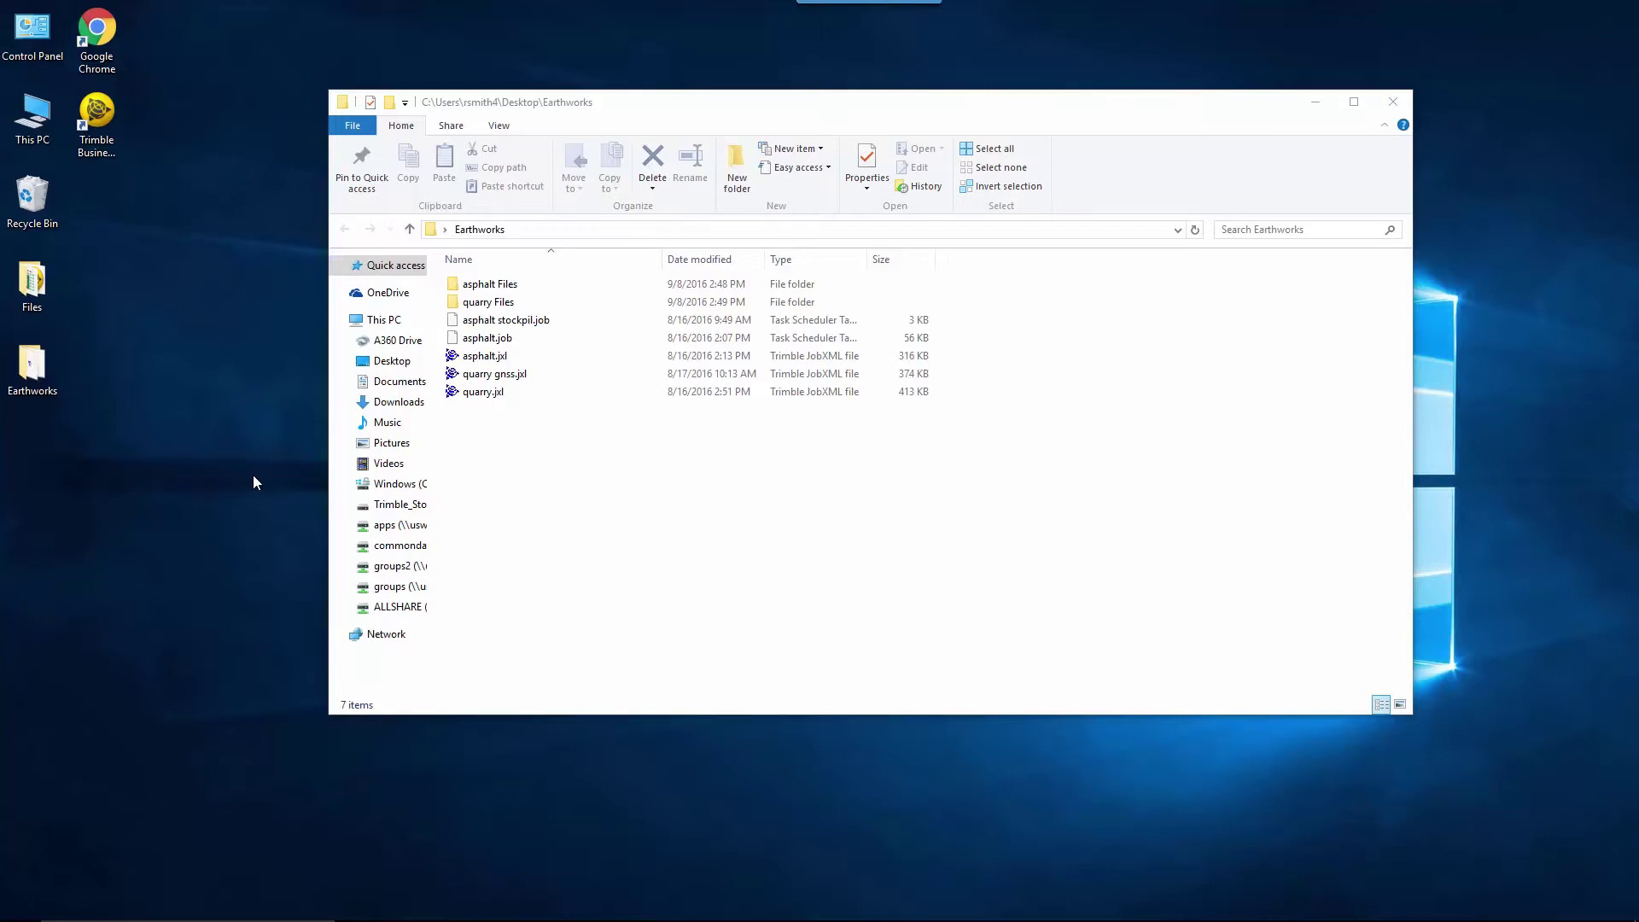
left_click(522, 357)
right_click(524, 358)
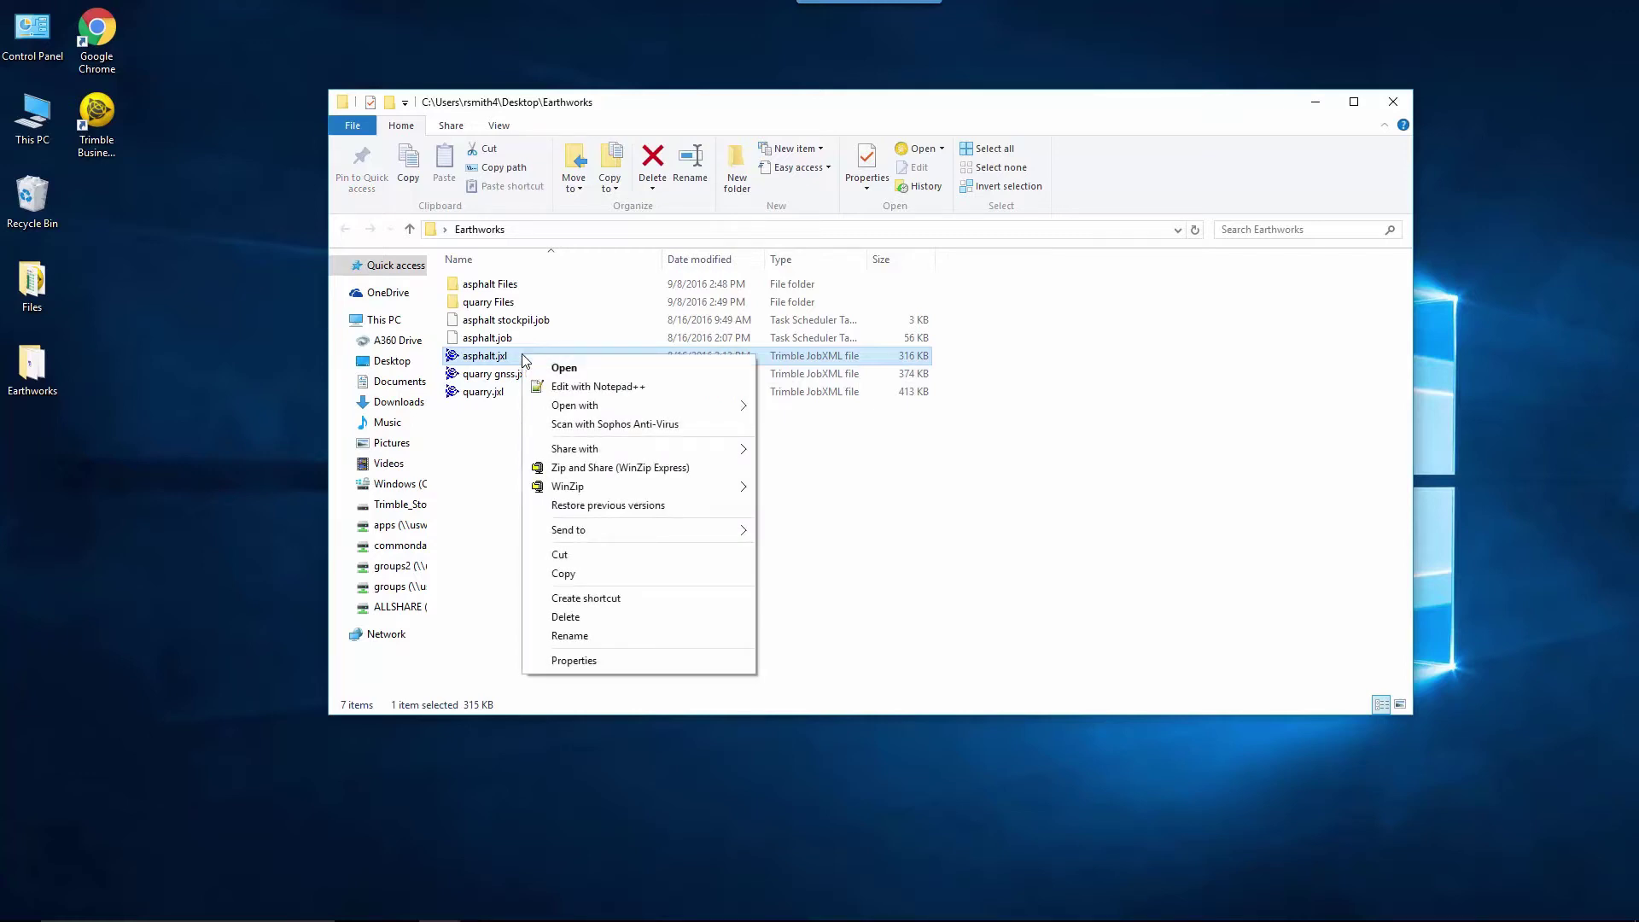
left_click(596, 389)
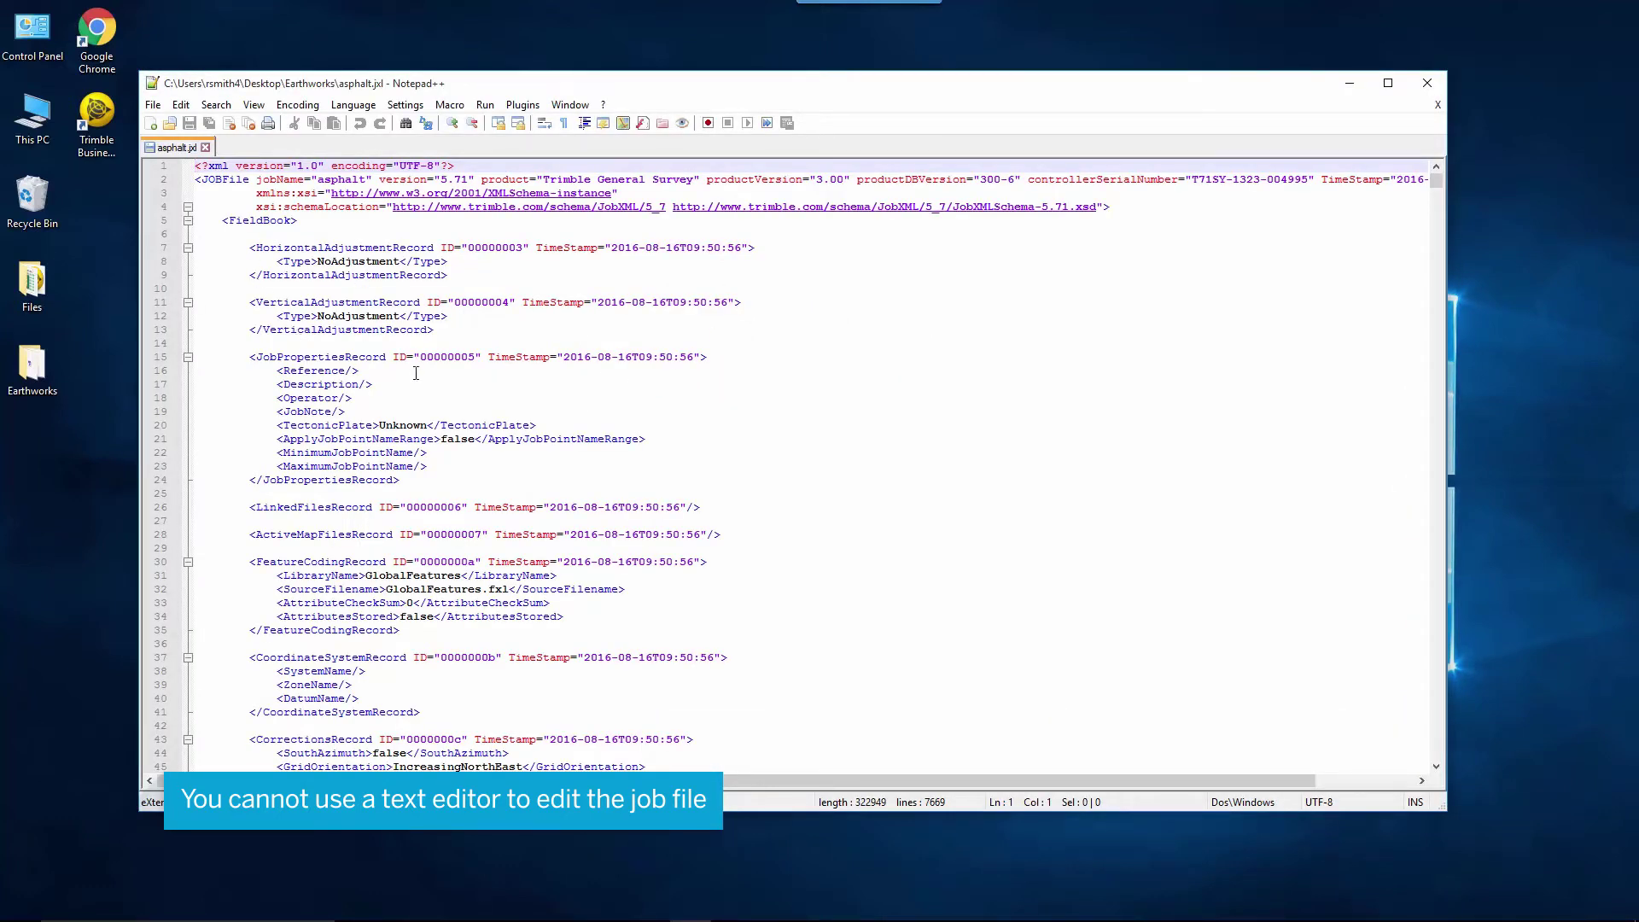
Browse the job properties, the JobNote line and the further XML records of asphalt.jxl
left_click(416, 373)
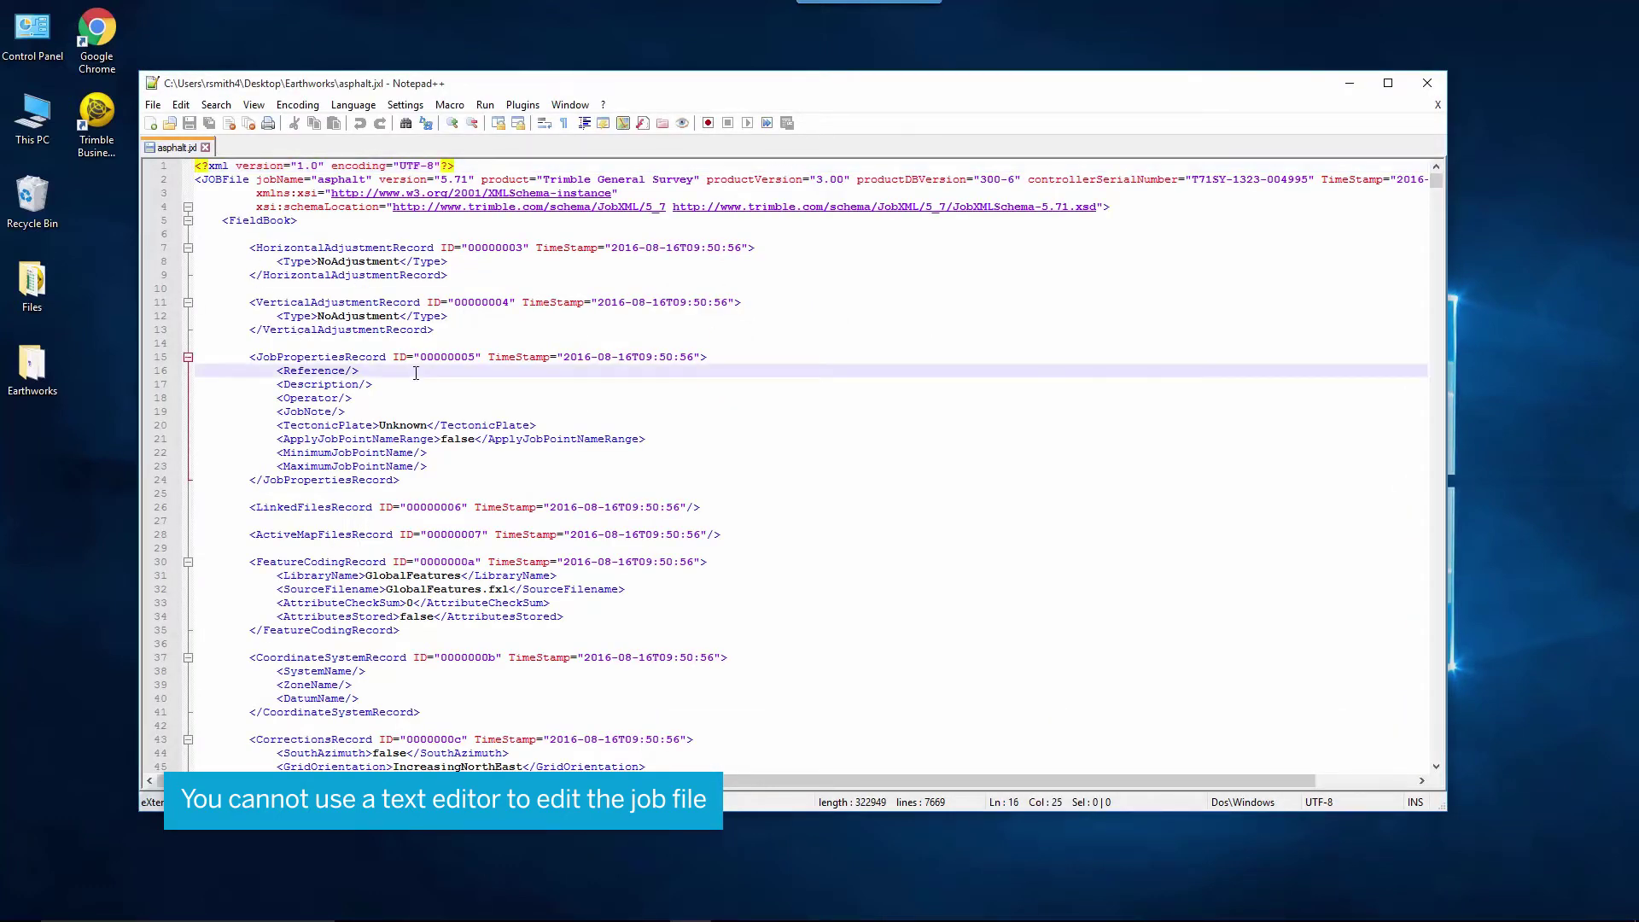
left_click(381, 412)
scroll(416, 411, "down", 3)
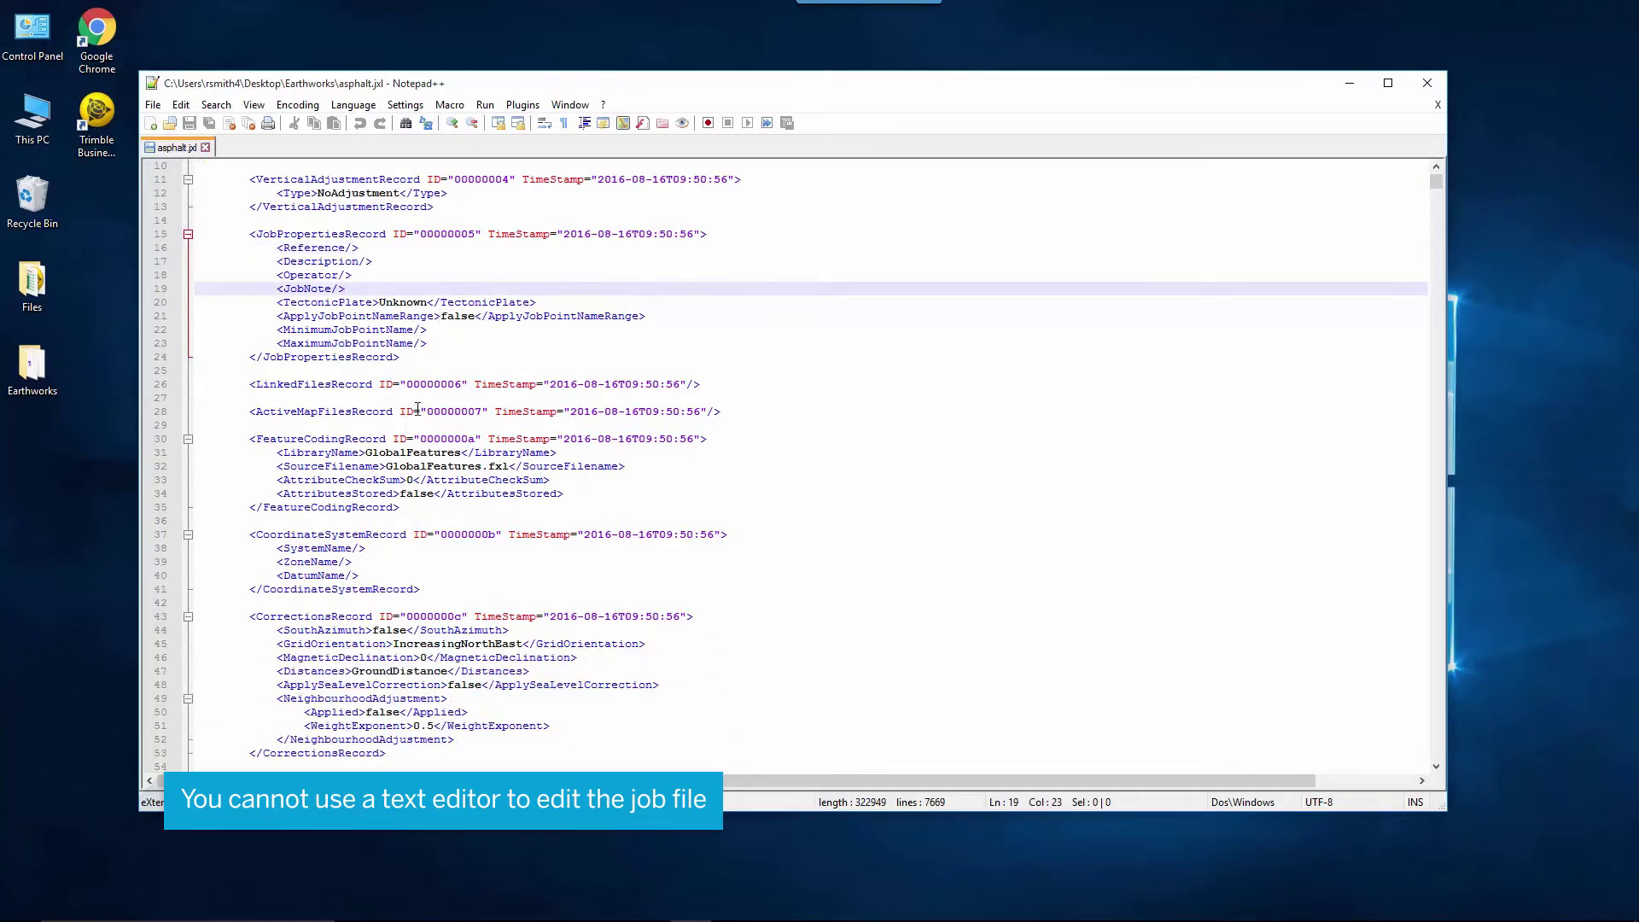
scroll(417, 408, "down", 3)
scroll(428, 377, "down", 5)
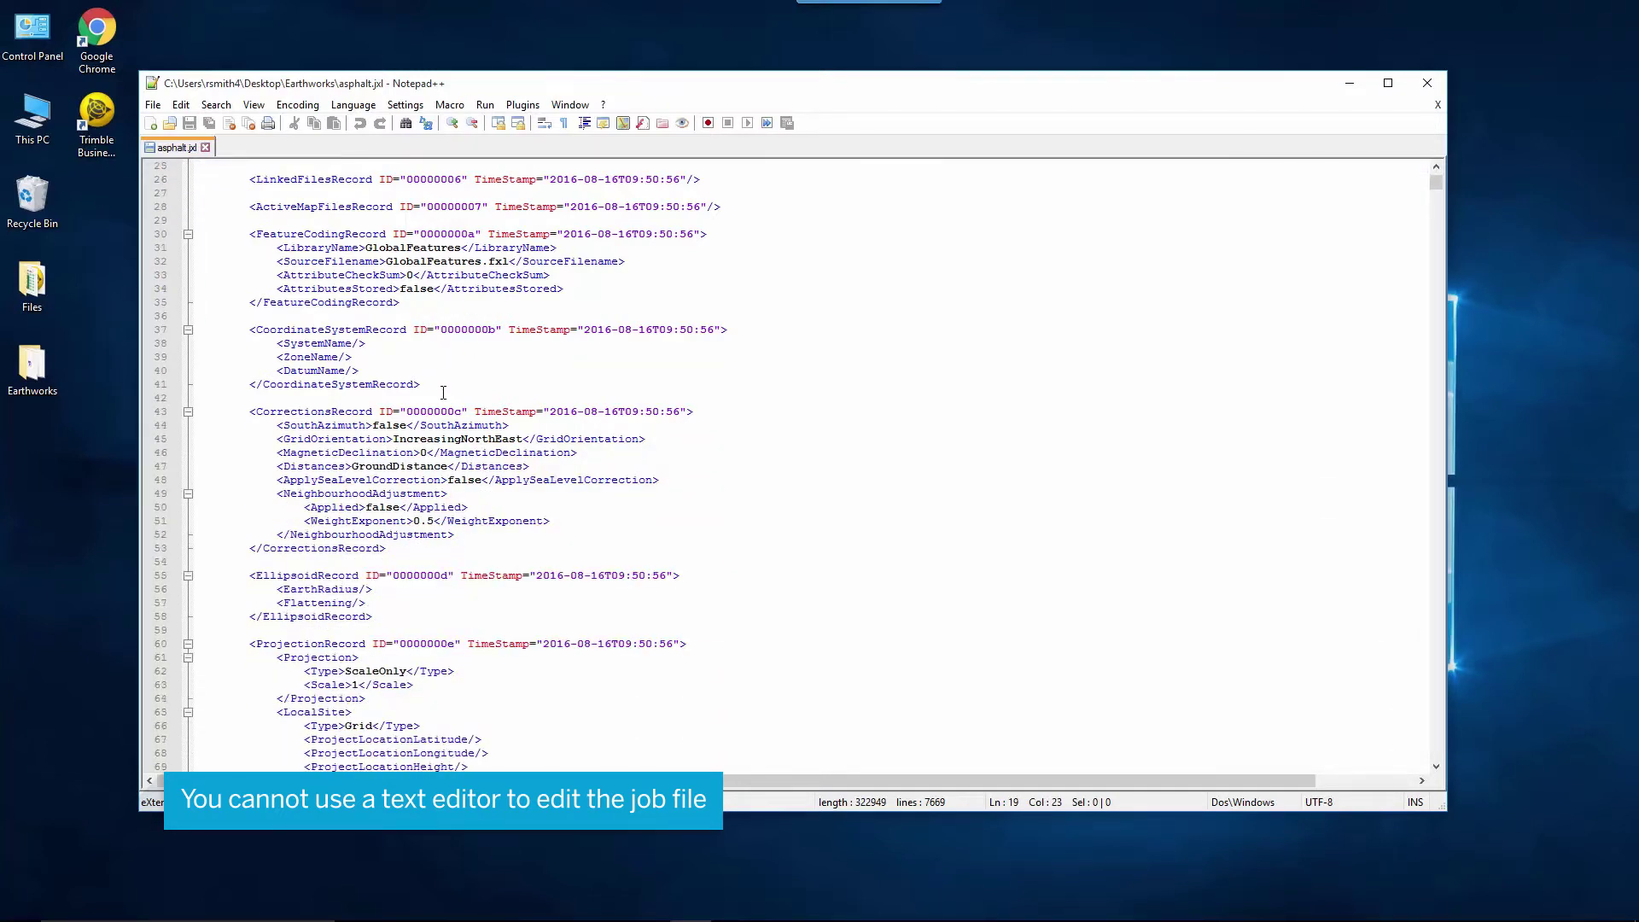
scroll(446, 403, "down", 5)
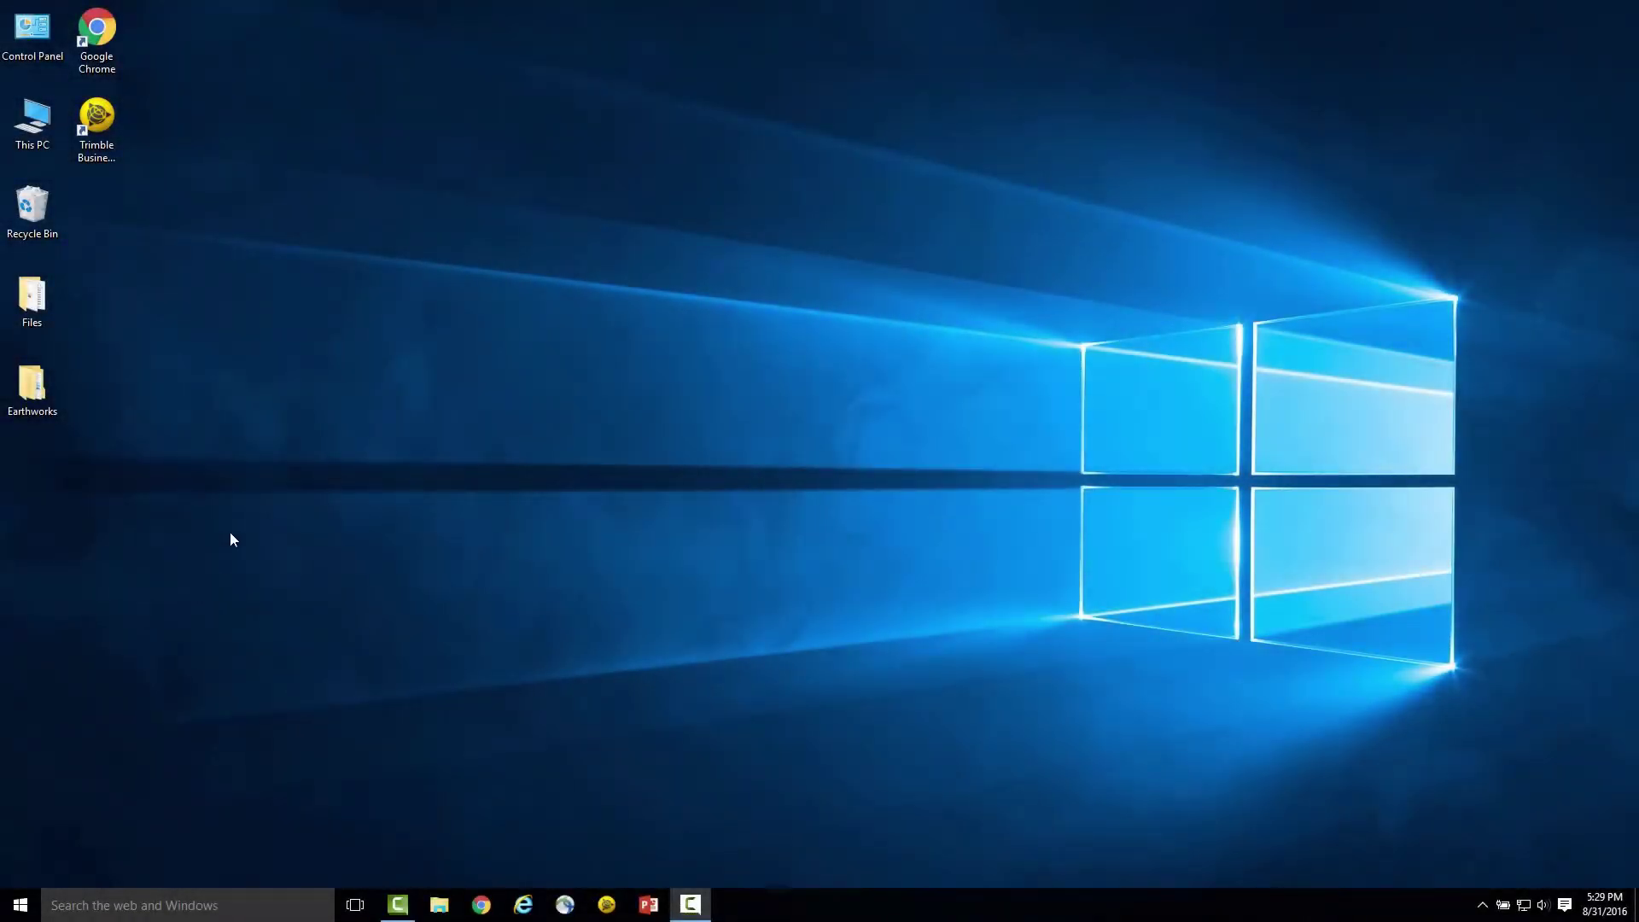
Launch Trimble Business Center and create a new project from the Metric template
left_click(97, 160)
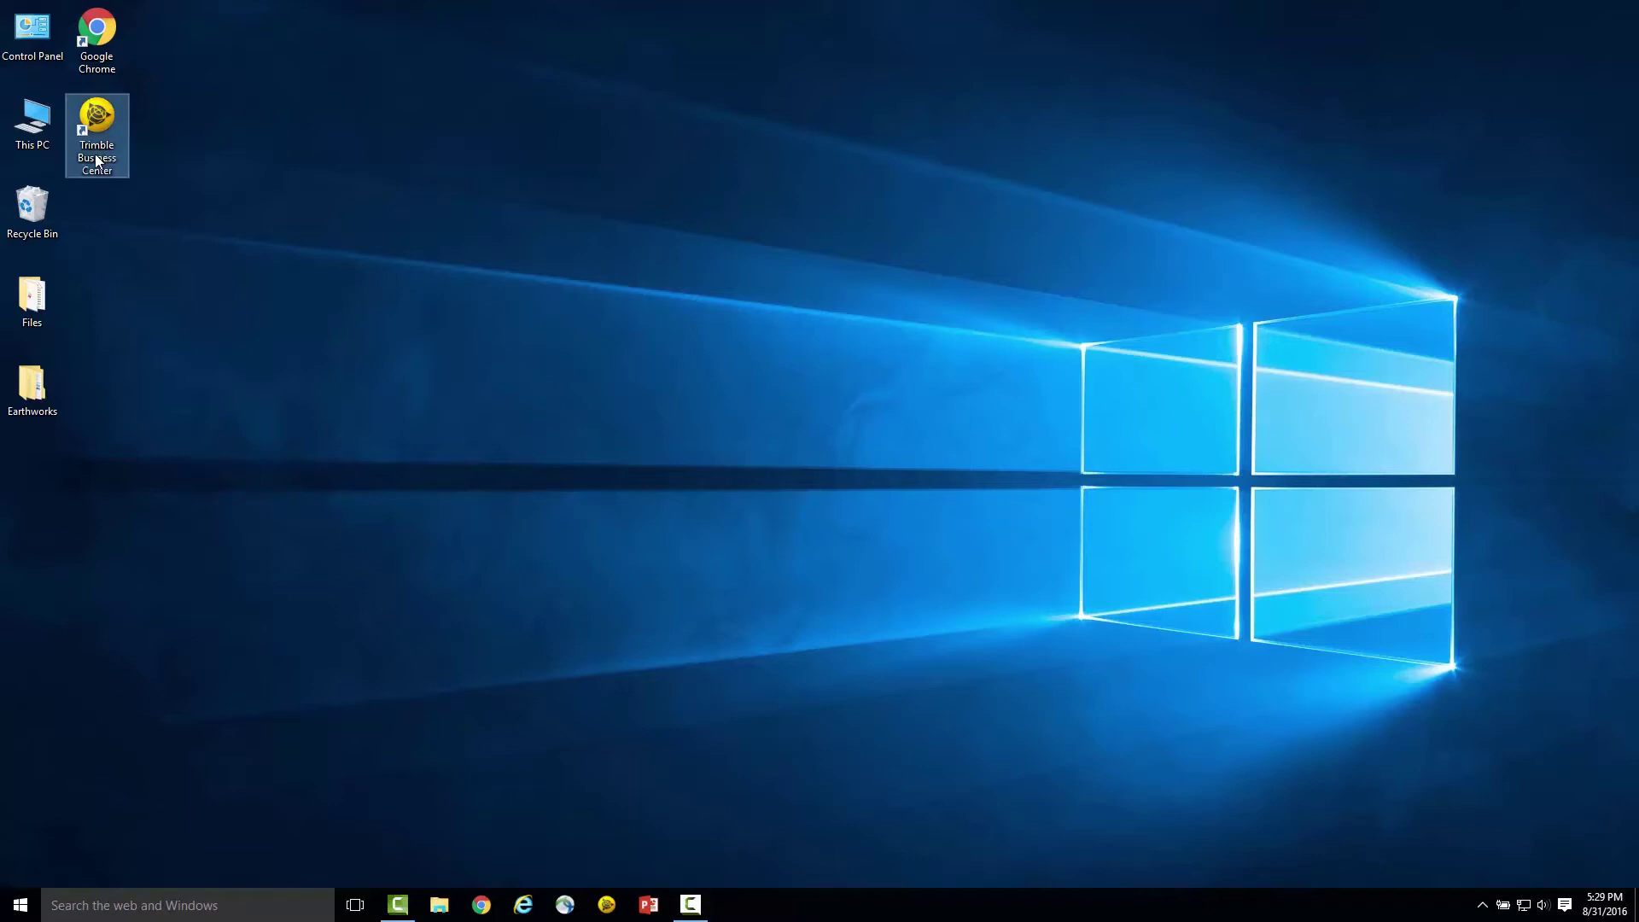
double_click(97, 161)
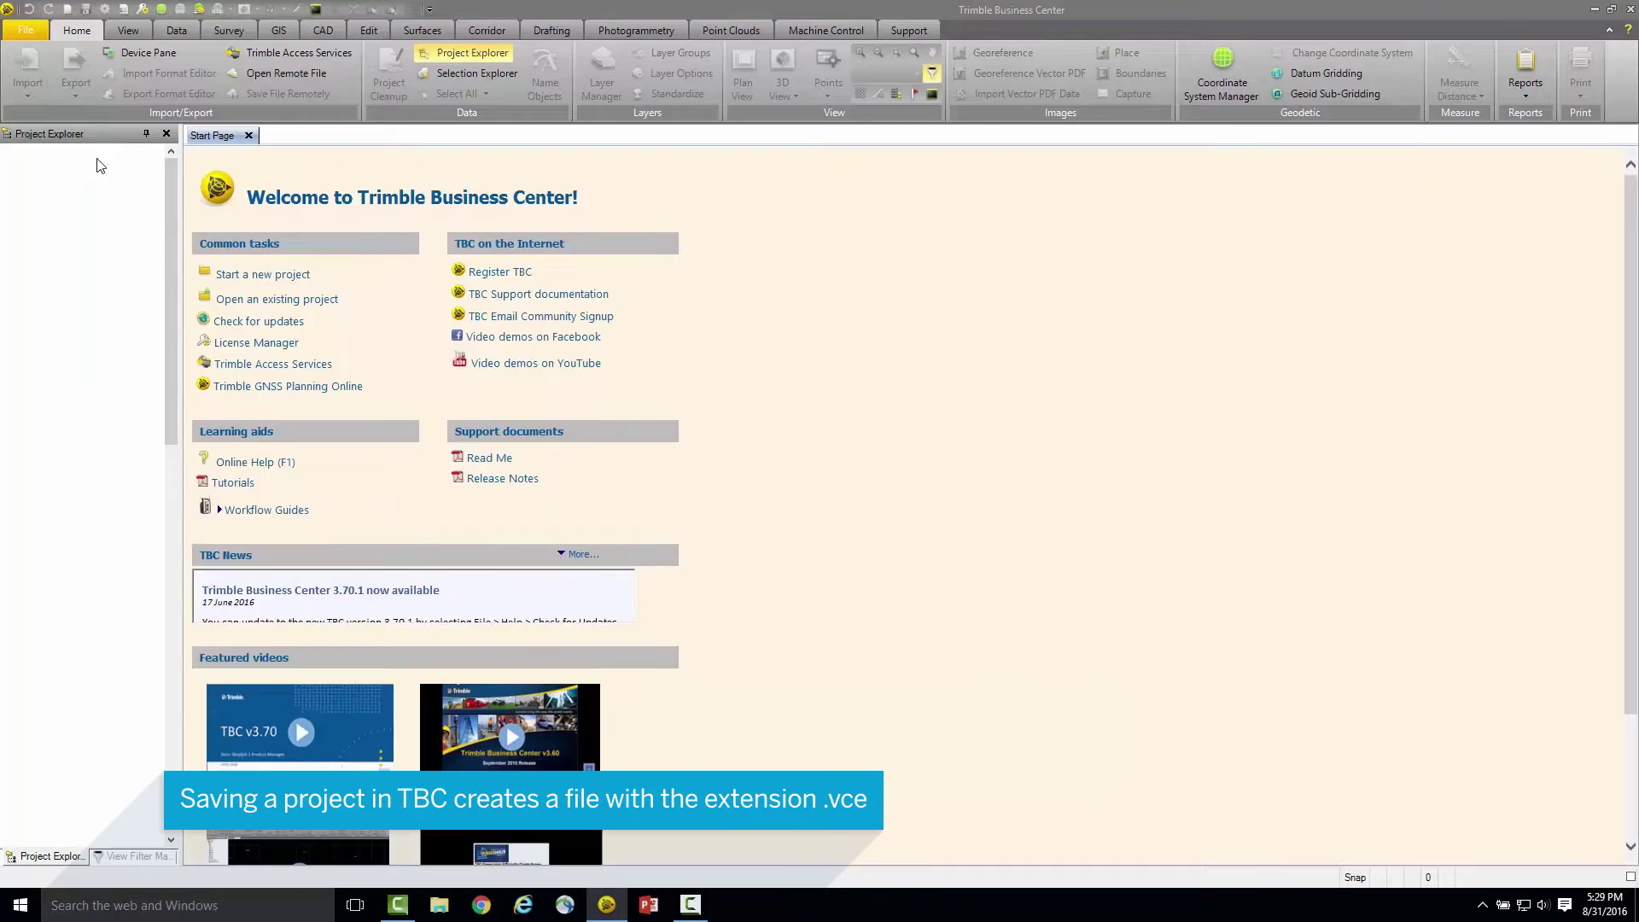
left_click(260, 280)
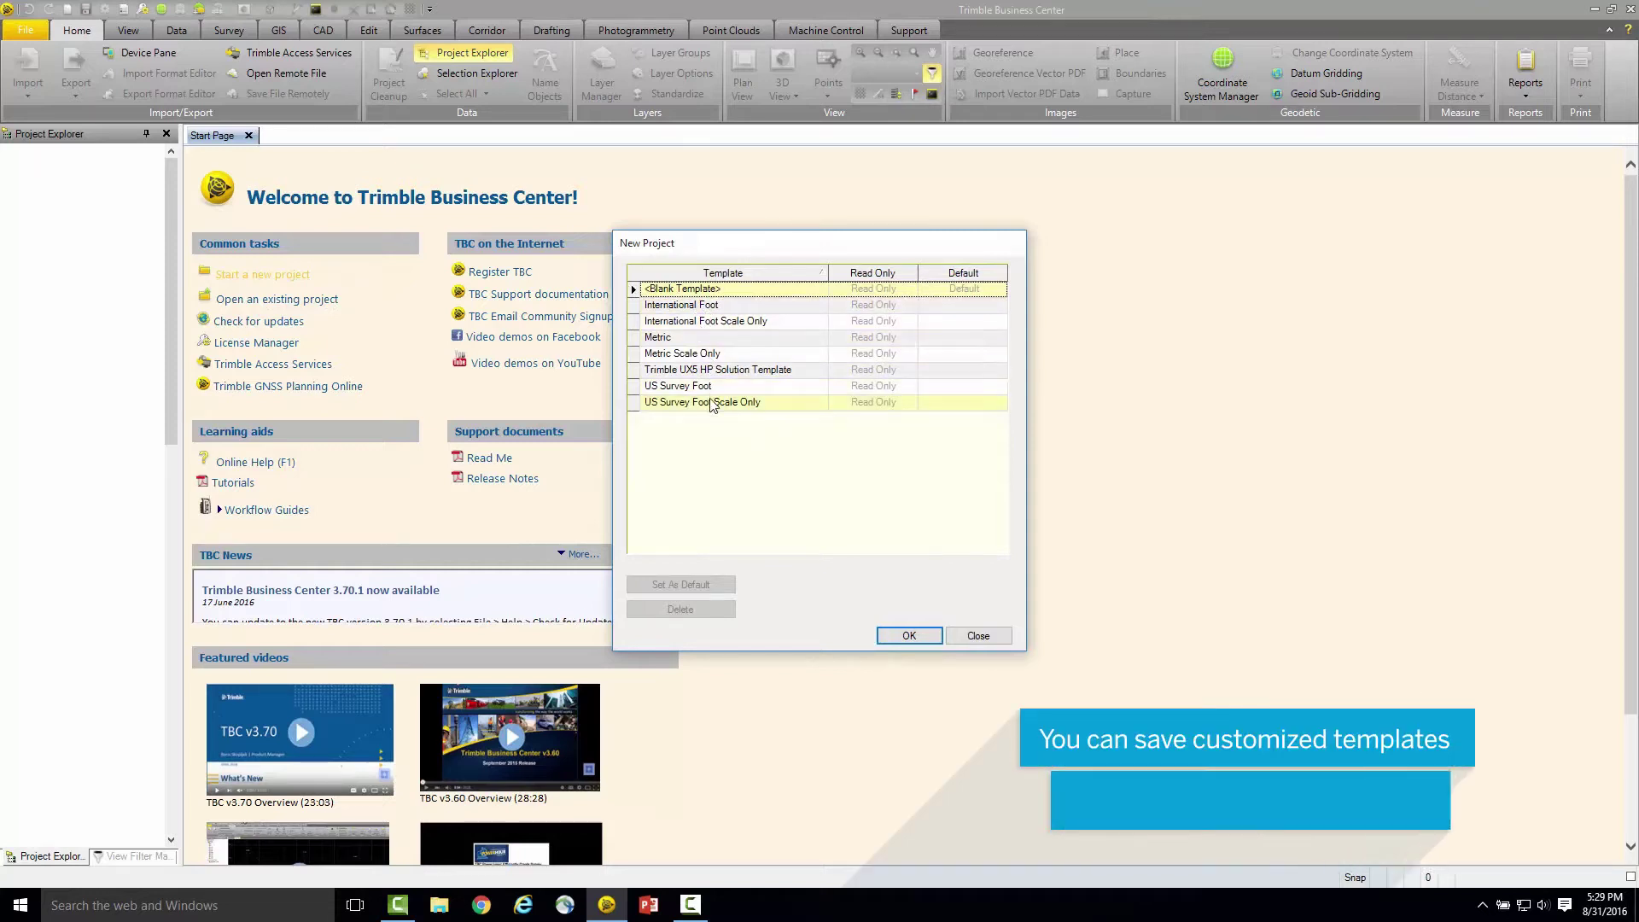
left_click(674, 337)
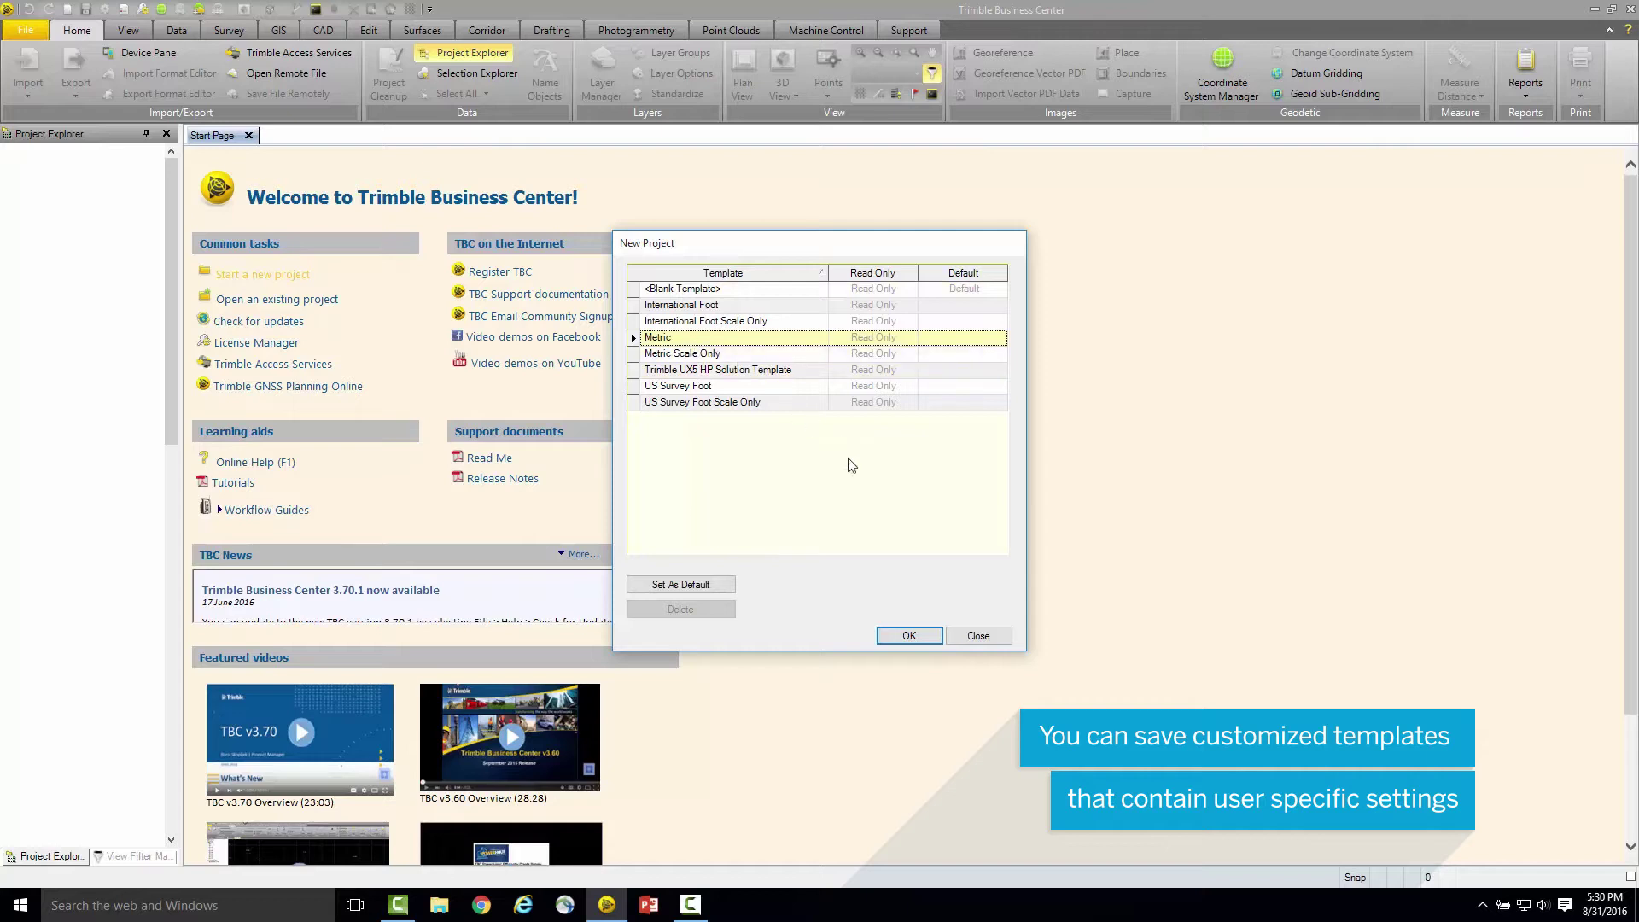
left_click(905, 636)
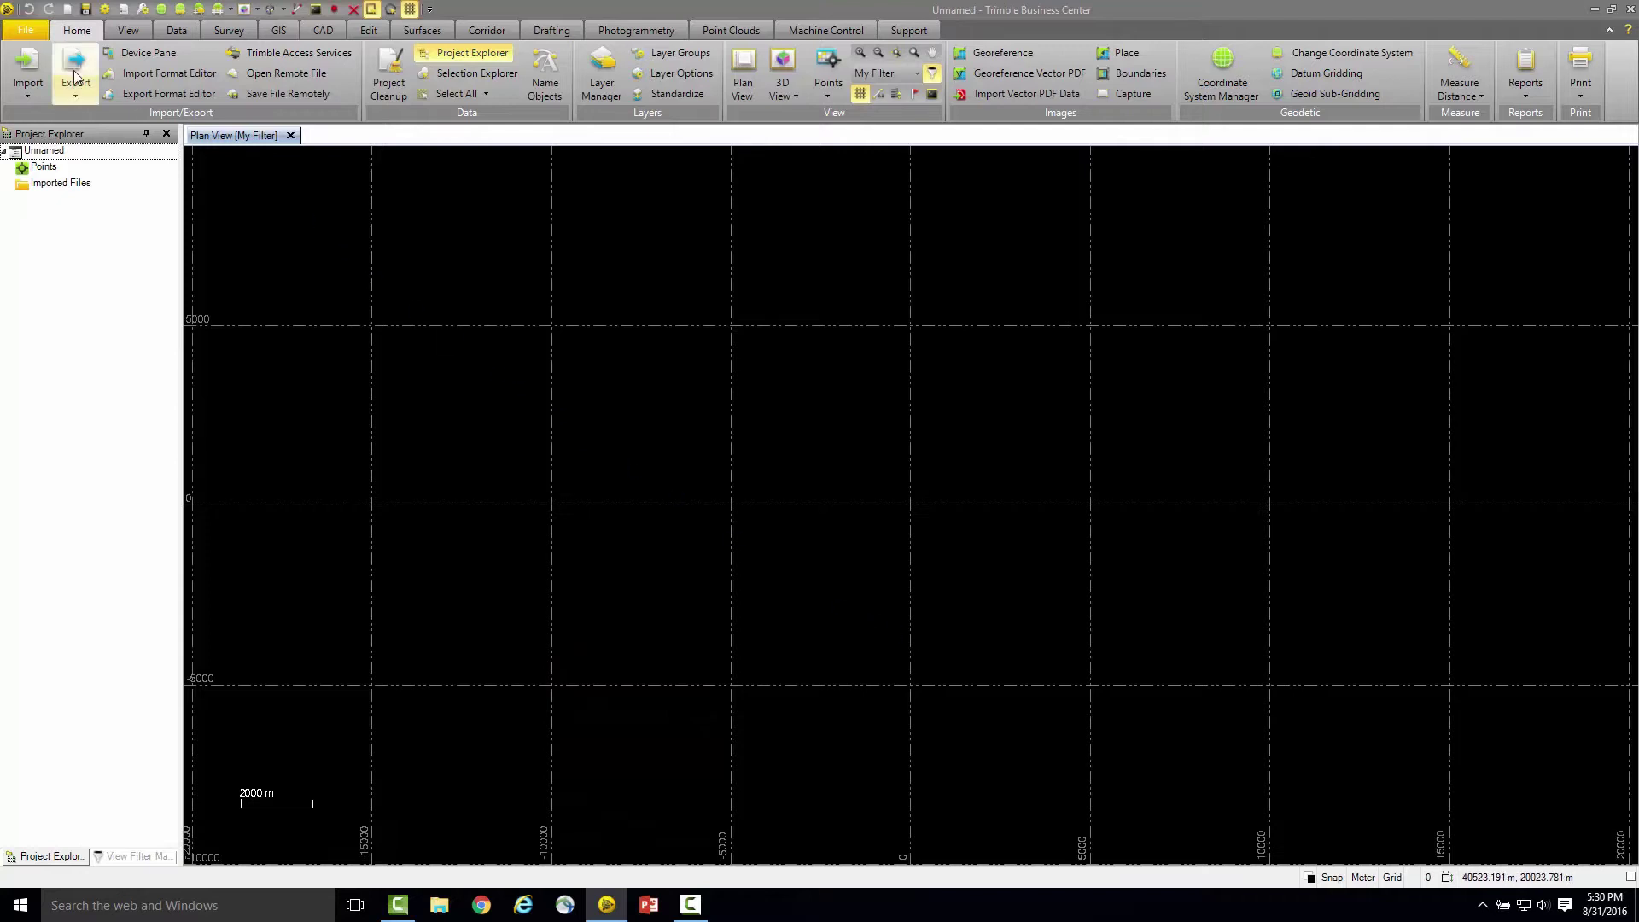
Set the import folder to Earthworks\boulder aggregate and import asphalt.jxl
left_click(27, 61)
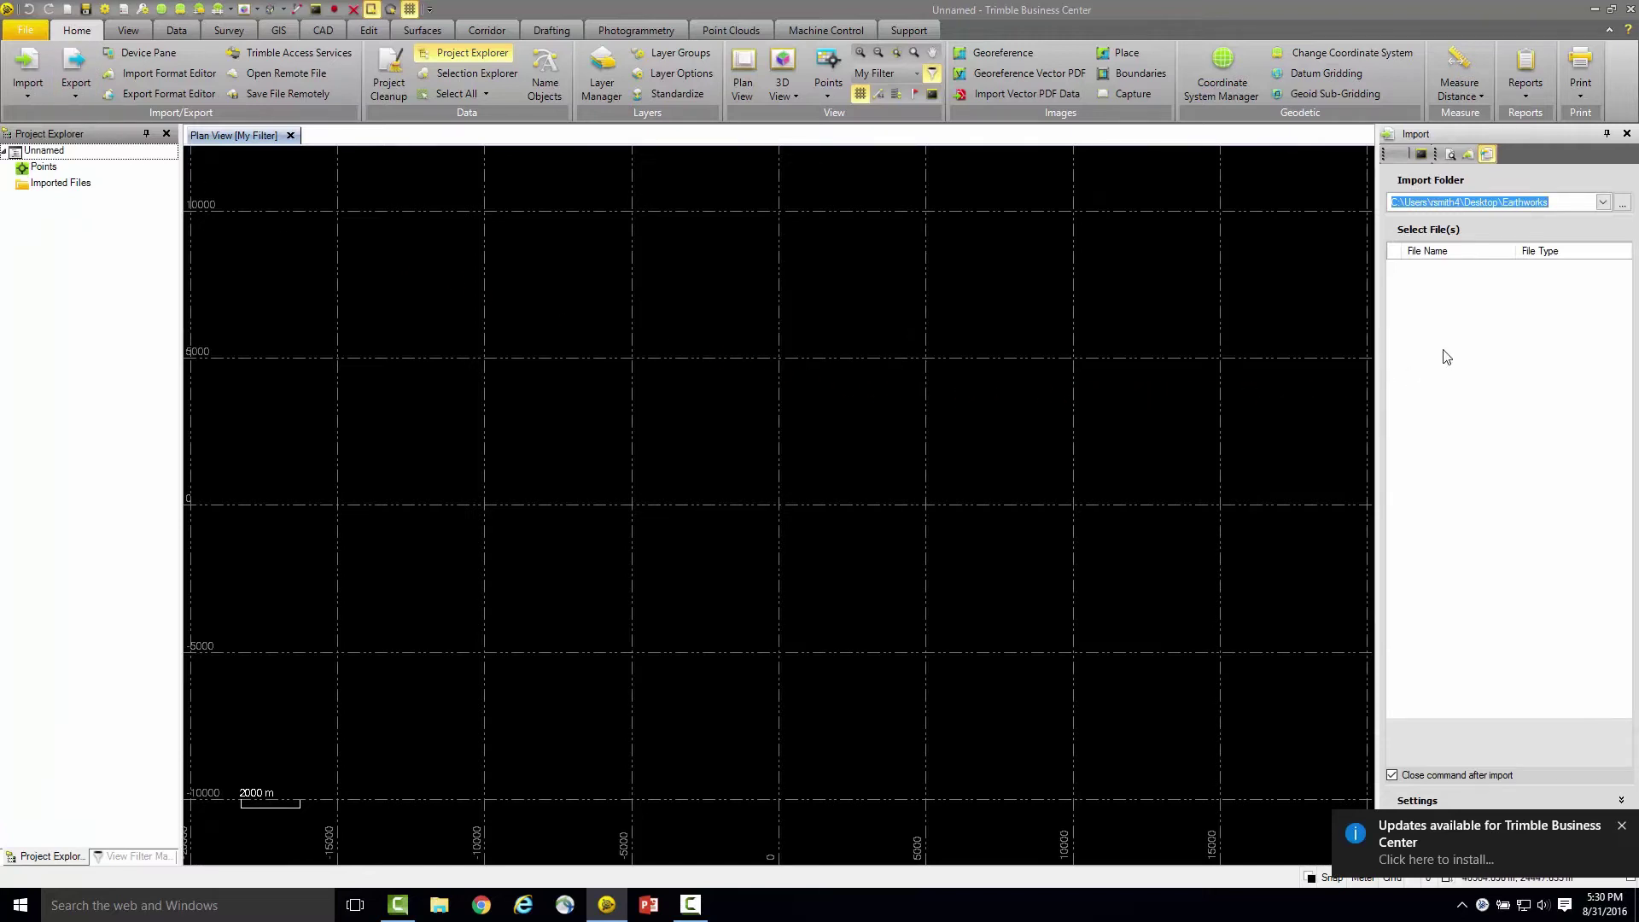
left_click(1622, 203)
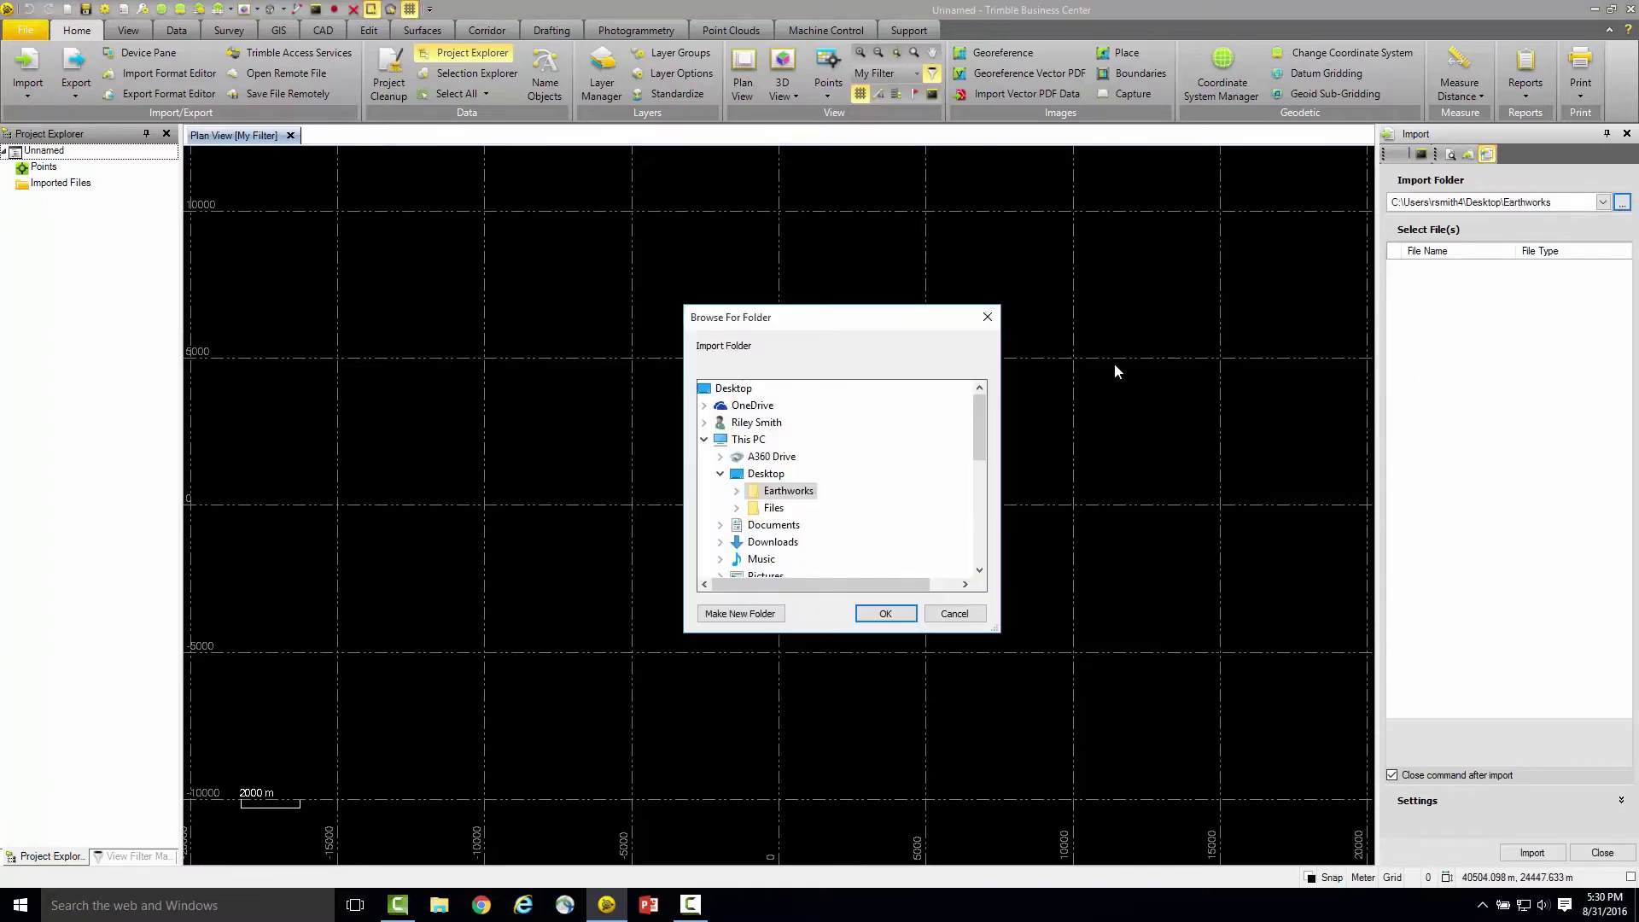
double_click(790, 491)
double_click(833, 509)
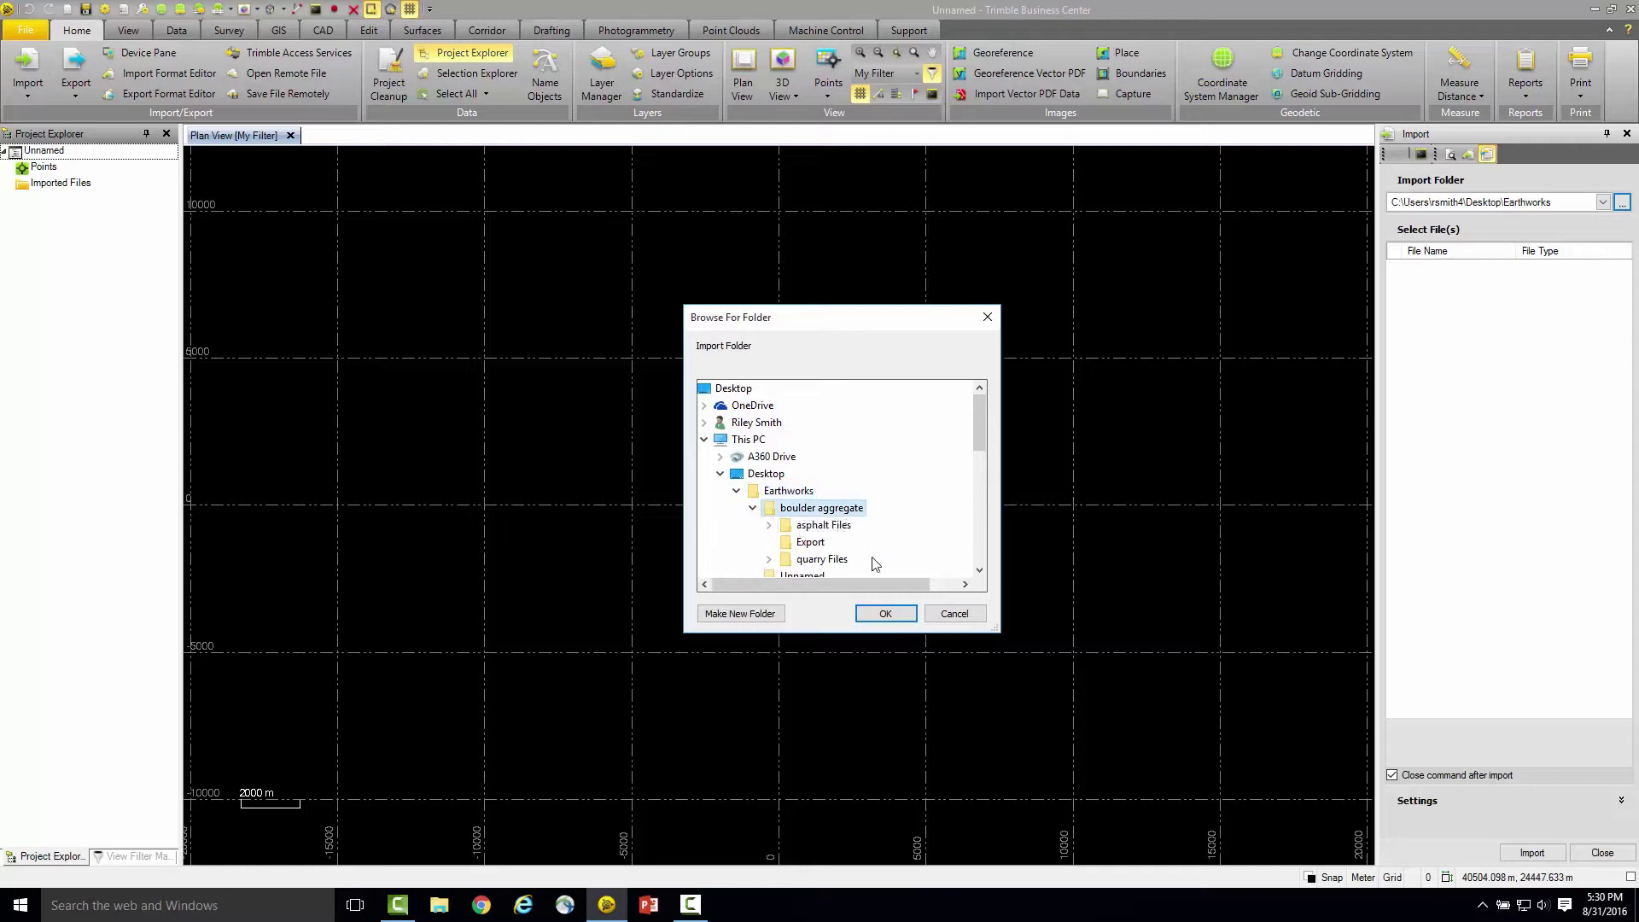
left_click(886, 614)
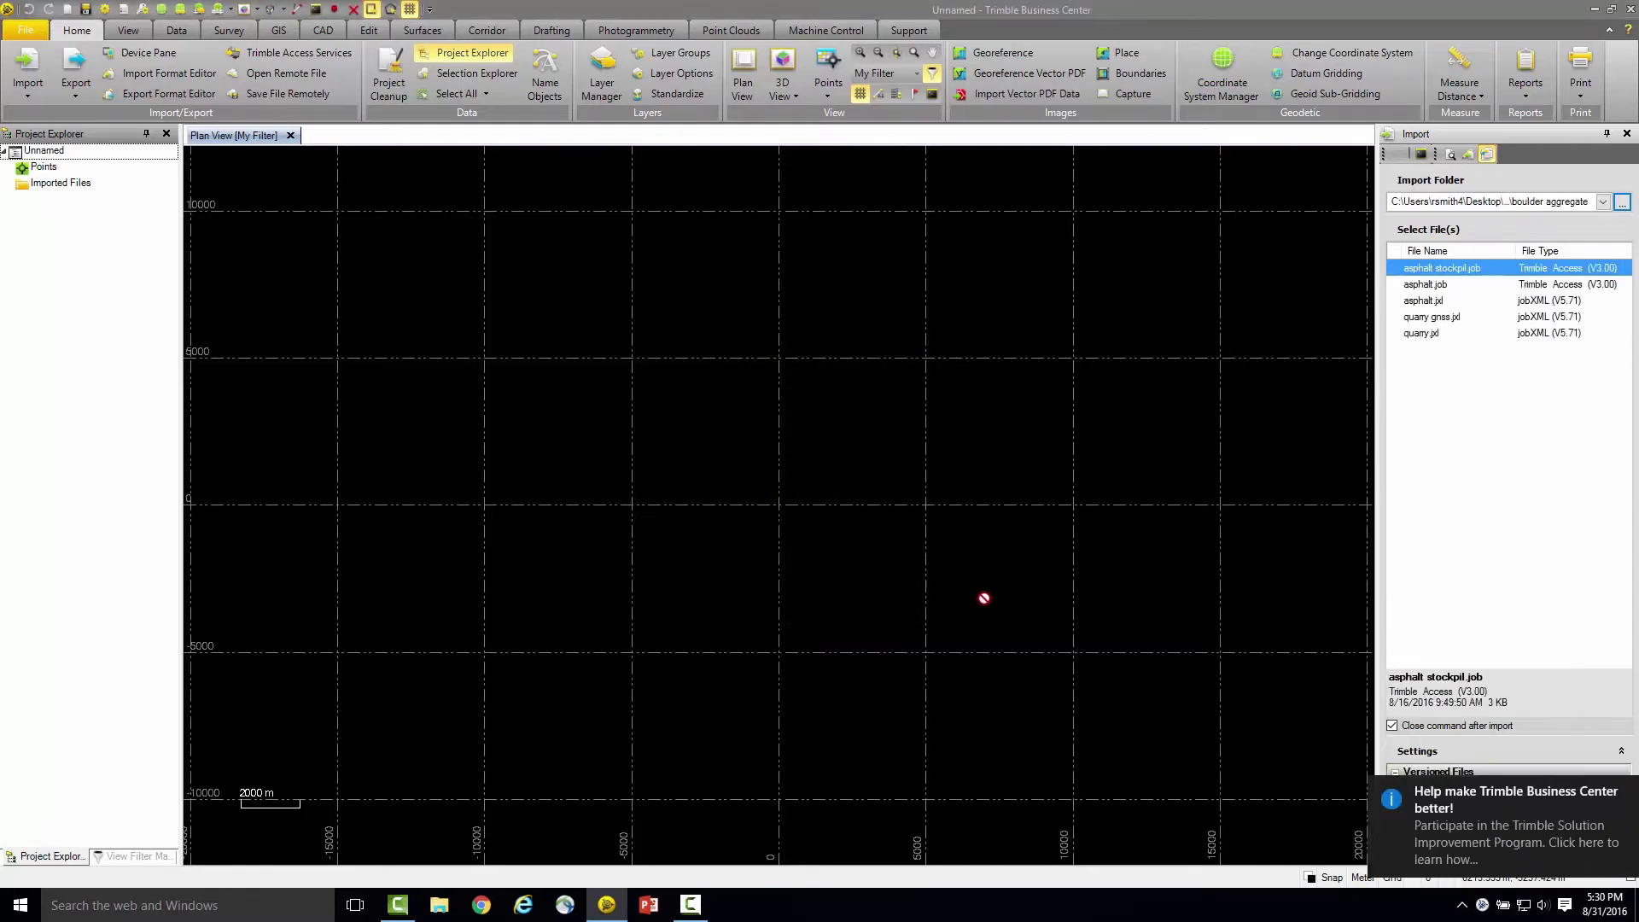
left_click(1441, 301)
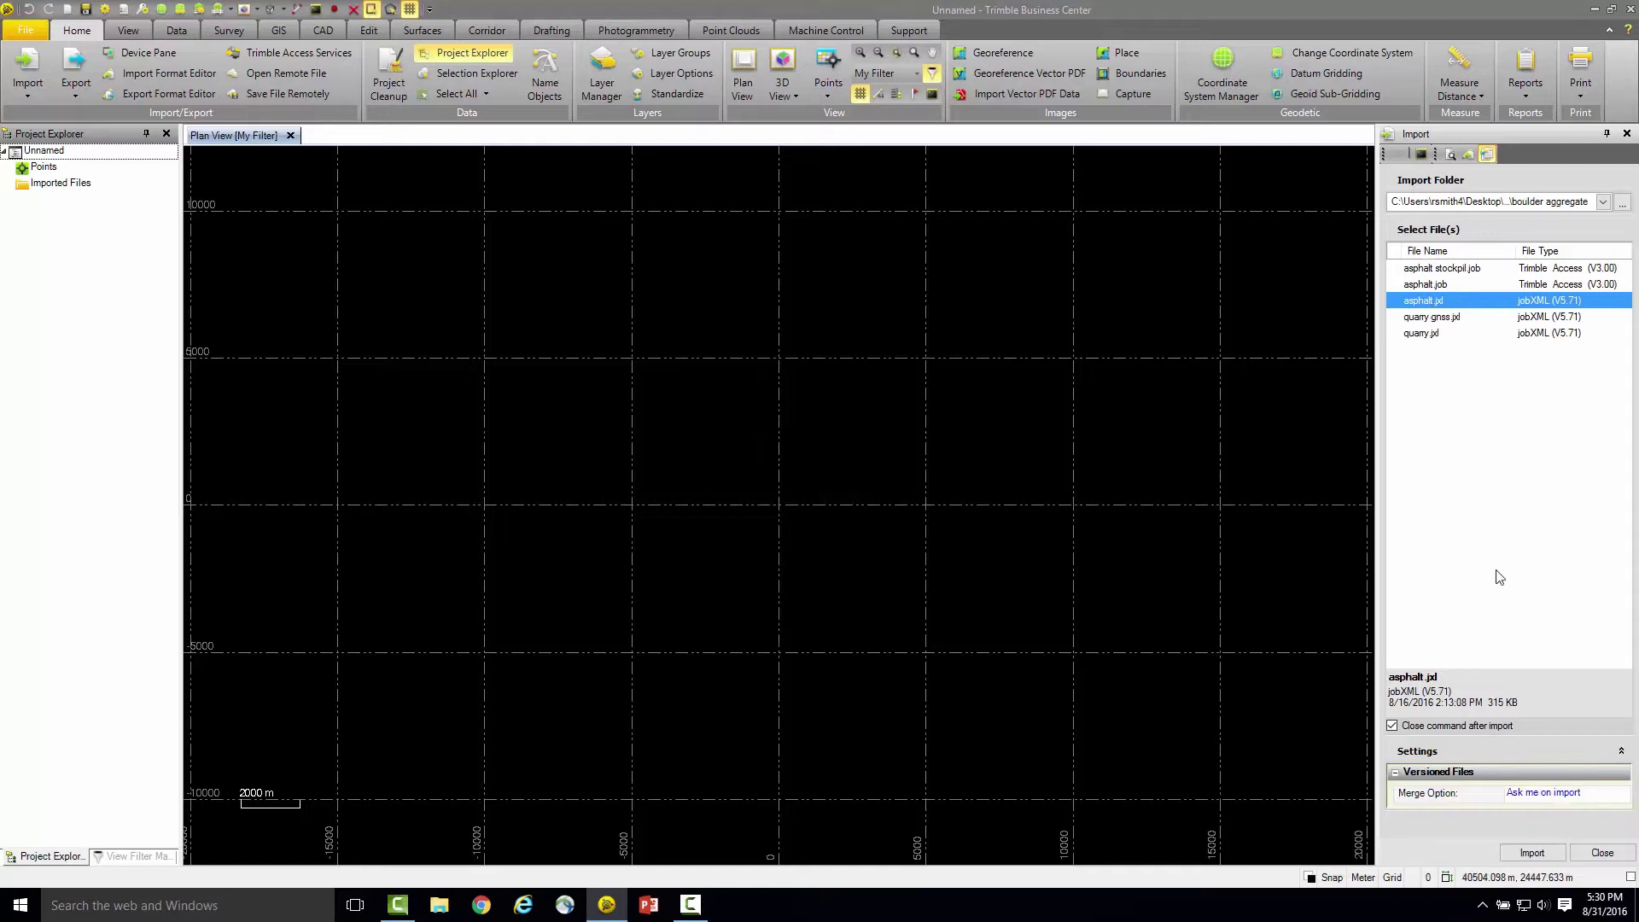
left_click(1530, 853)
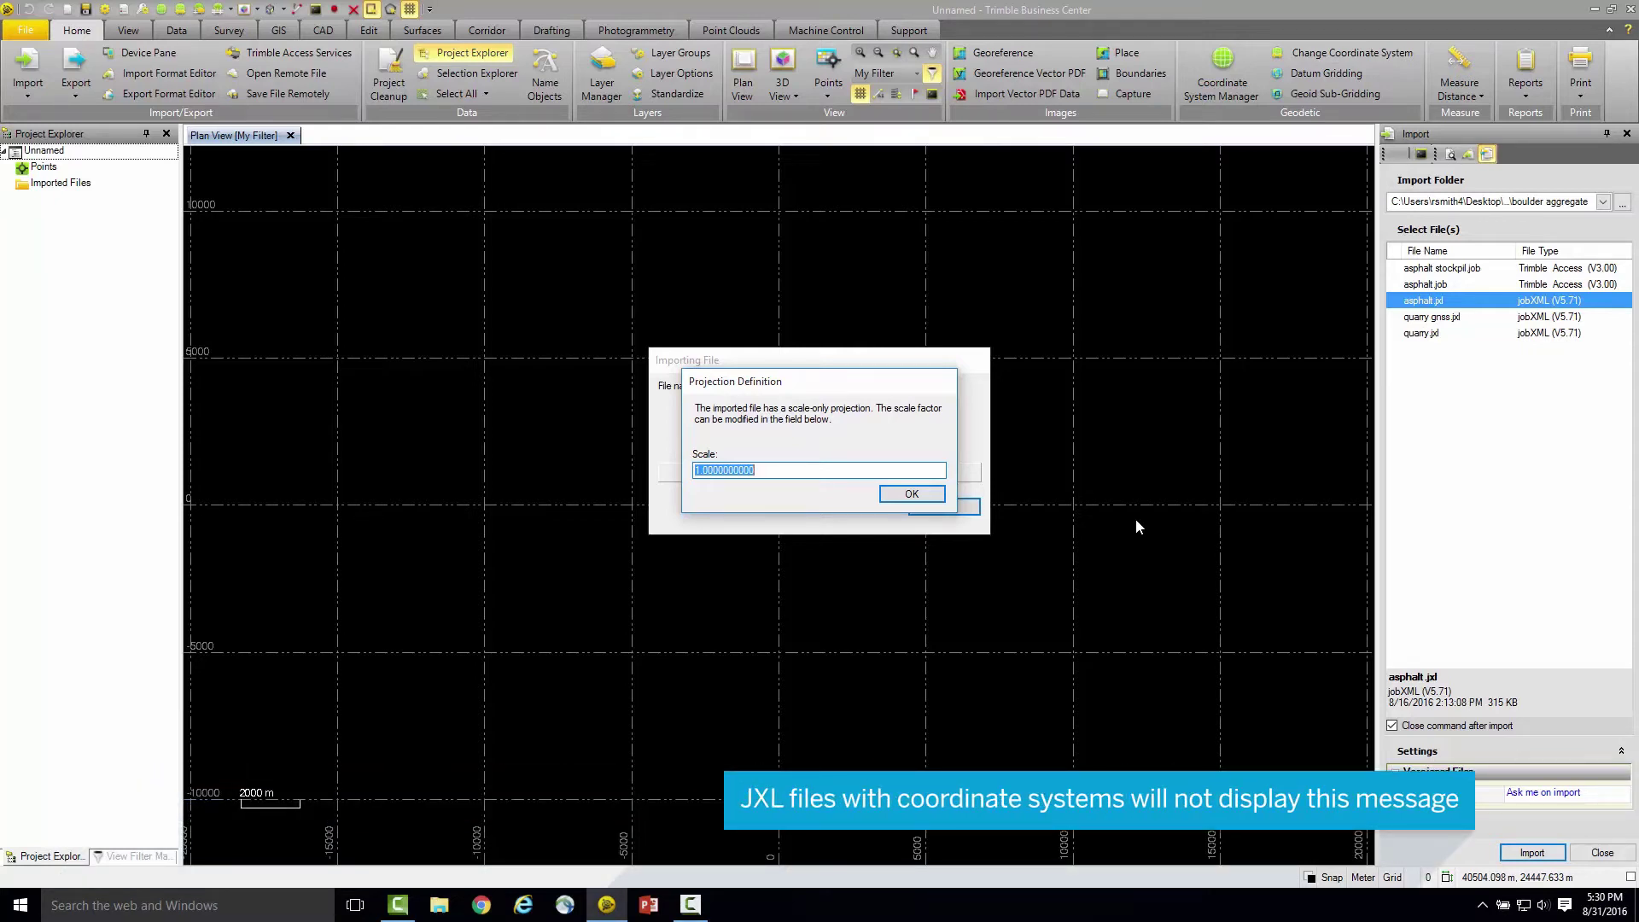
Accept the 1.00000000 projection scale so the import continues
left_click(902, 497)
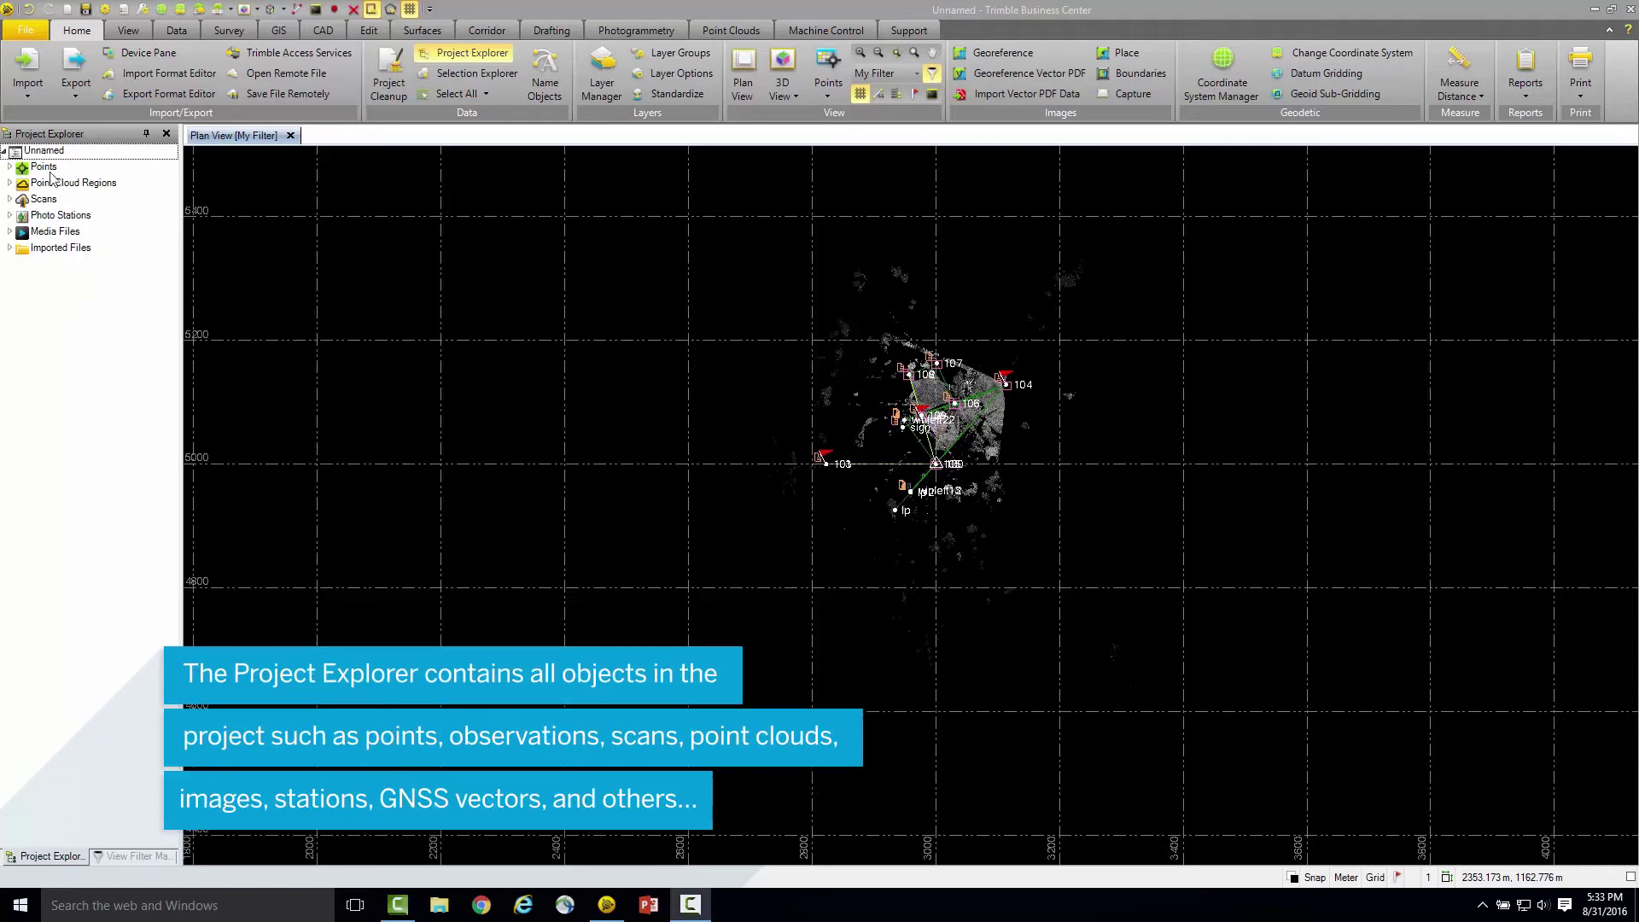
Expand Points to show point 100's observations, then open its Properties
left_click(11, 167)
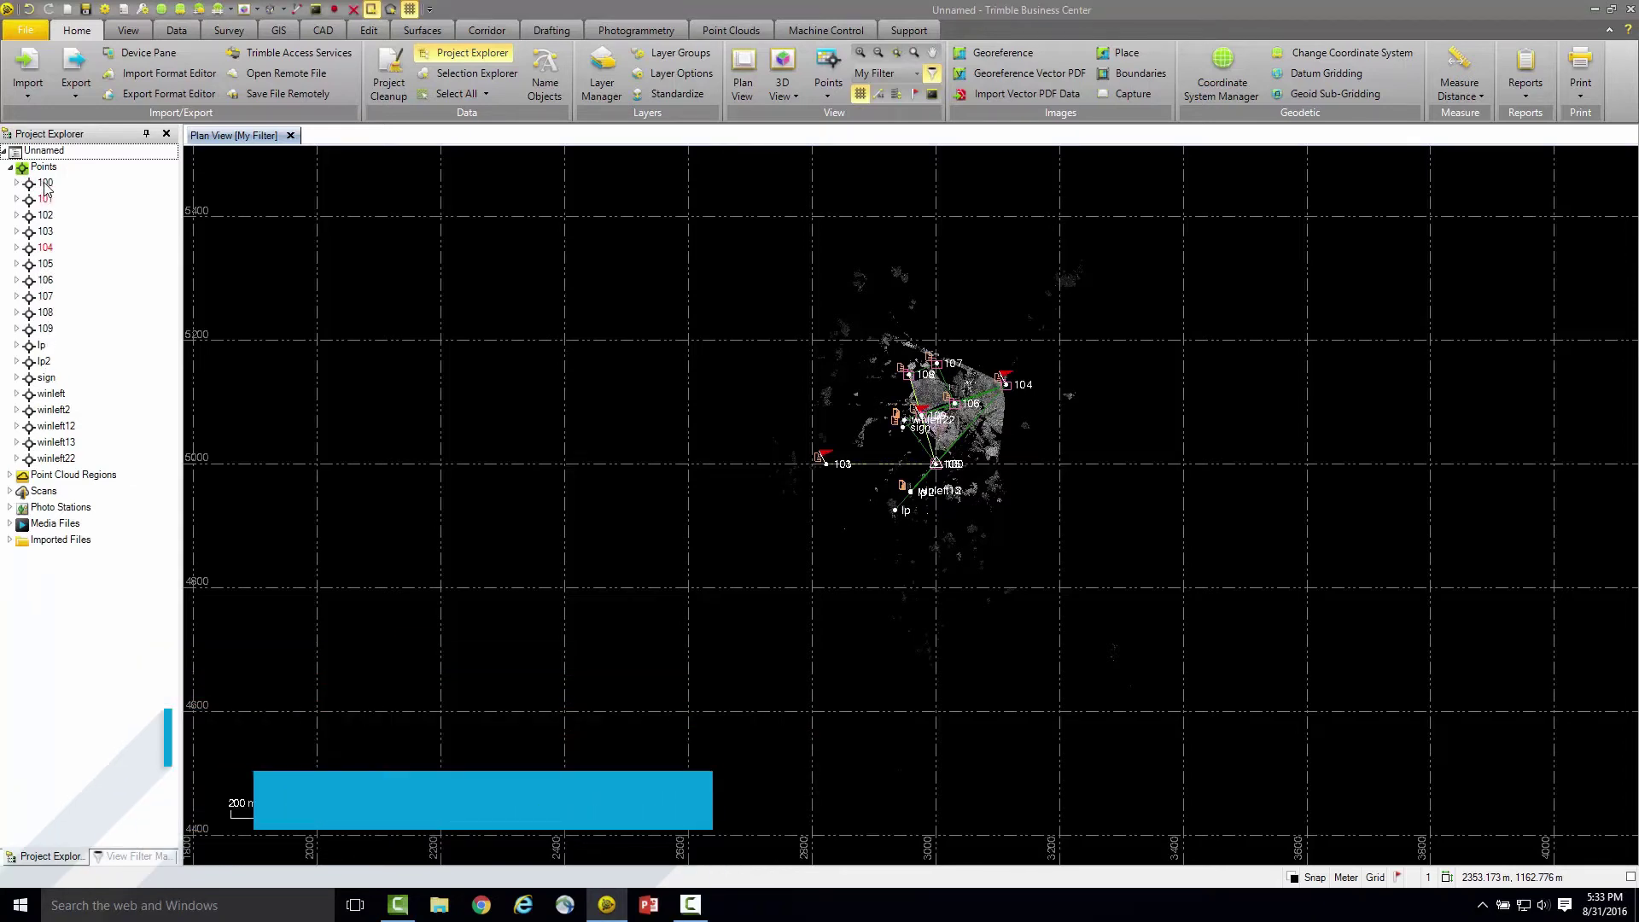
left_click(16, 183)
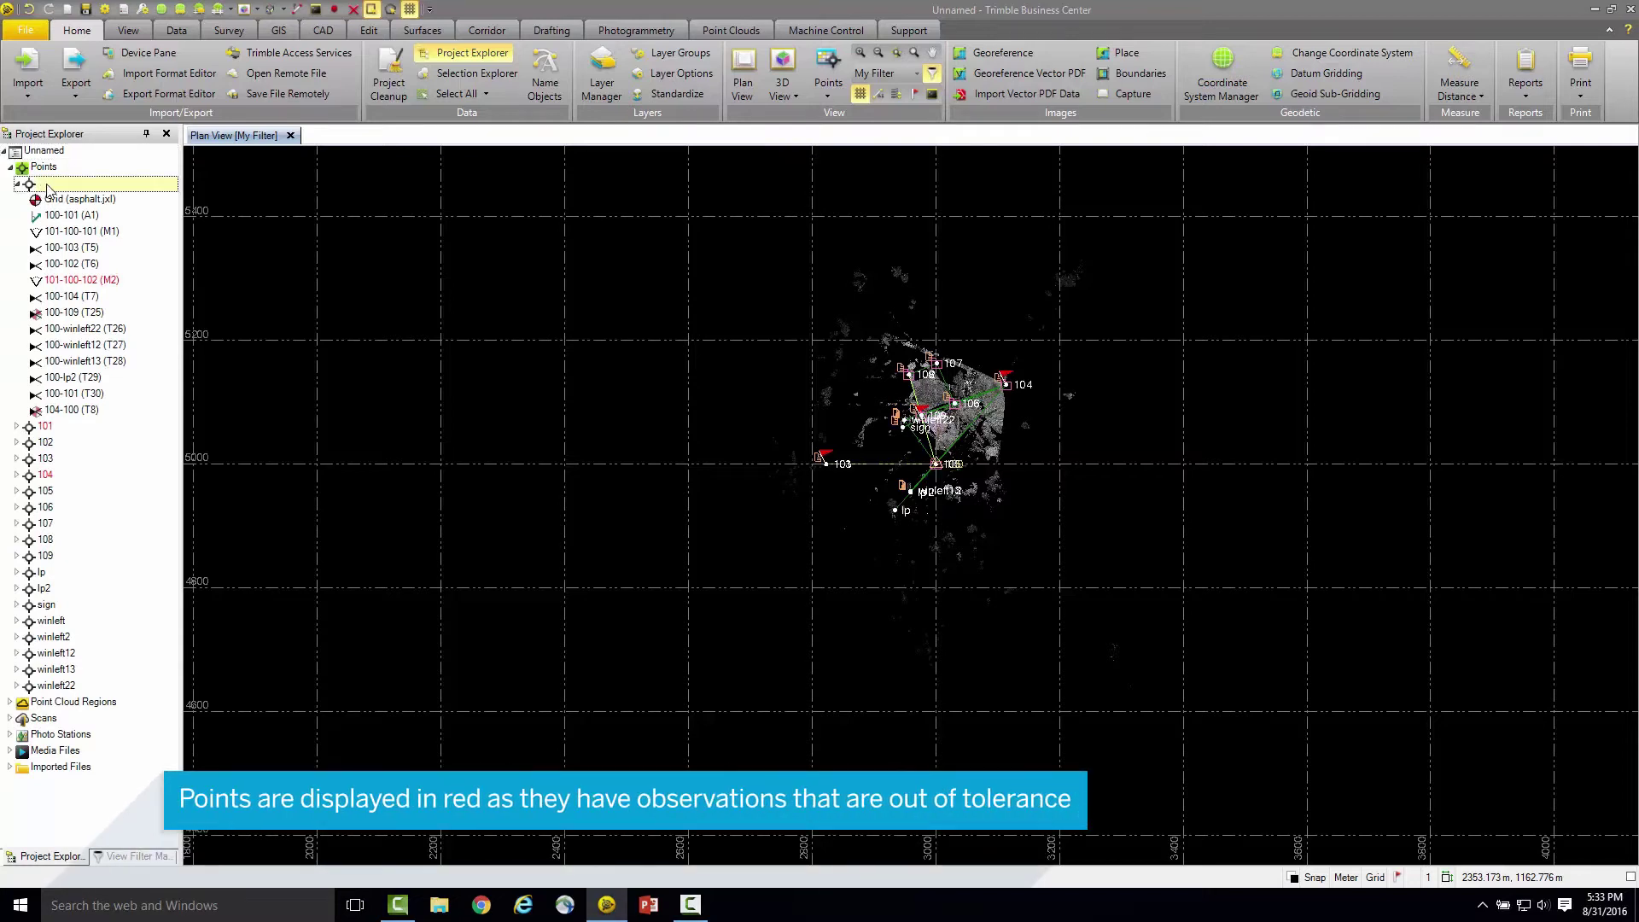
right_click(48, 189)
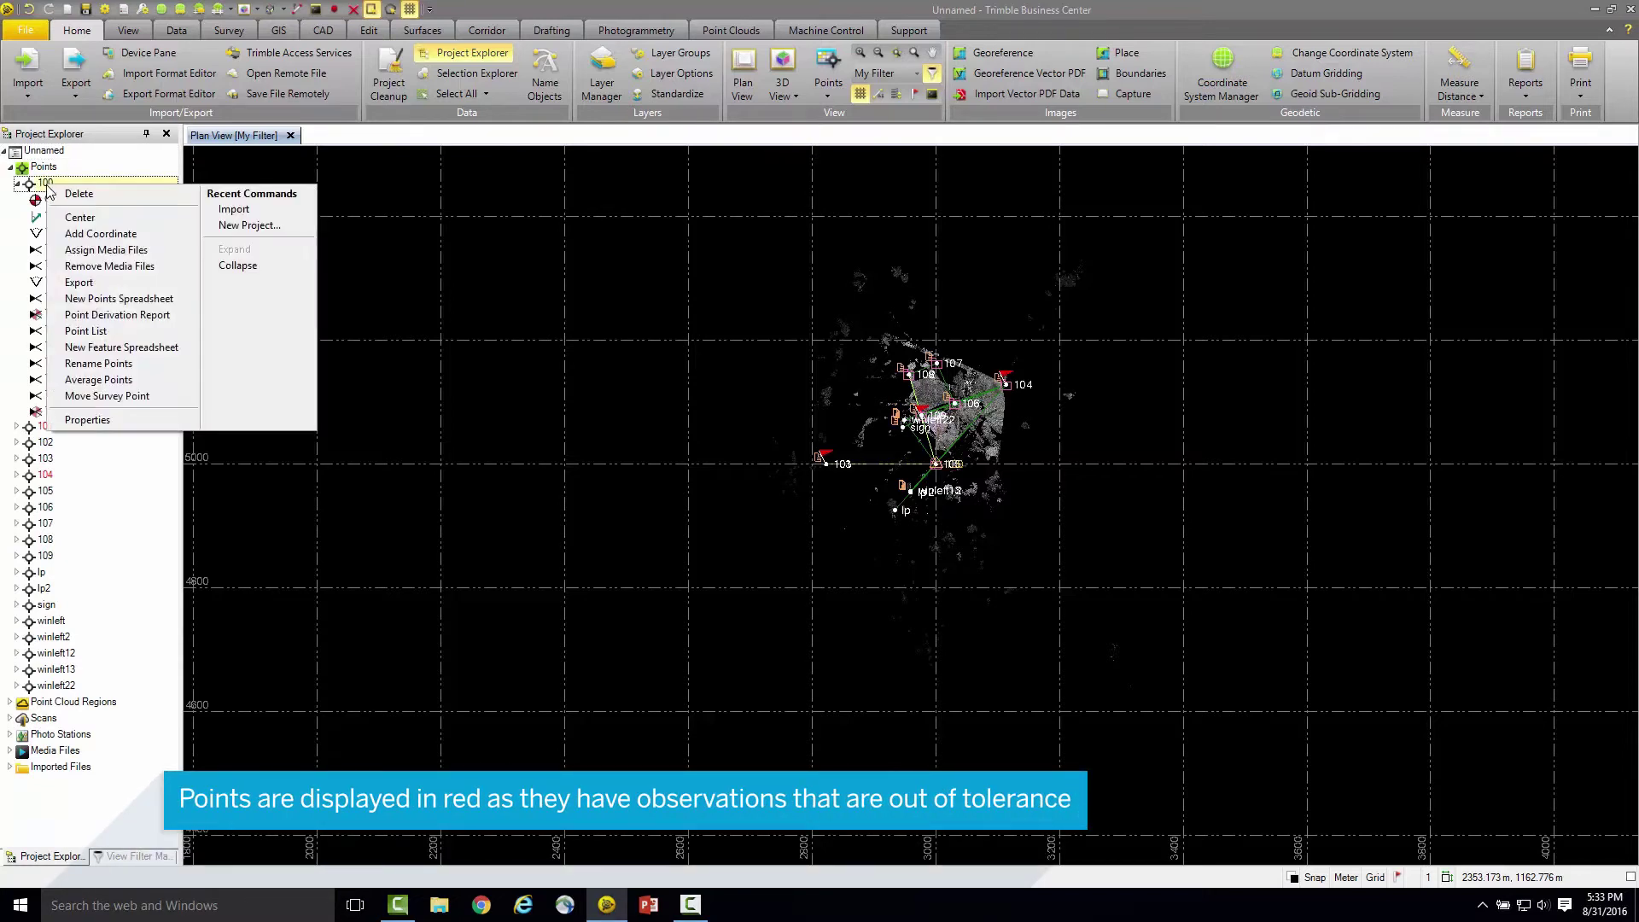
left_click(77, 420)
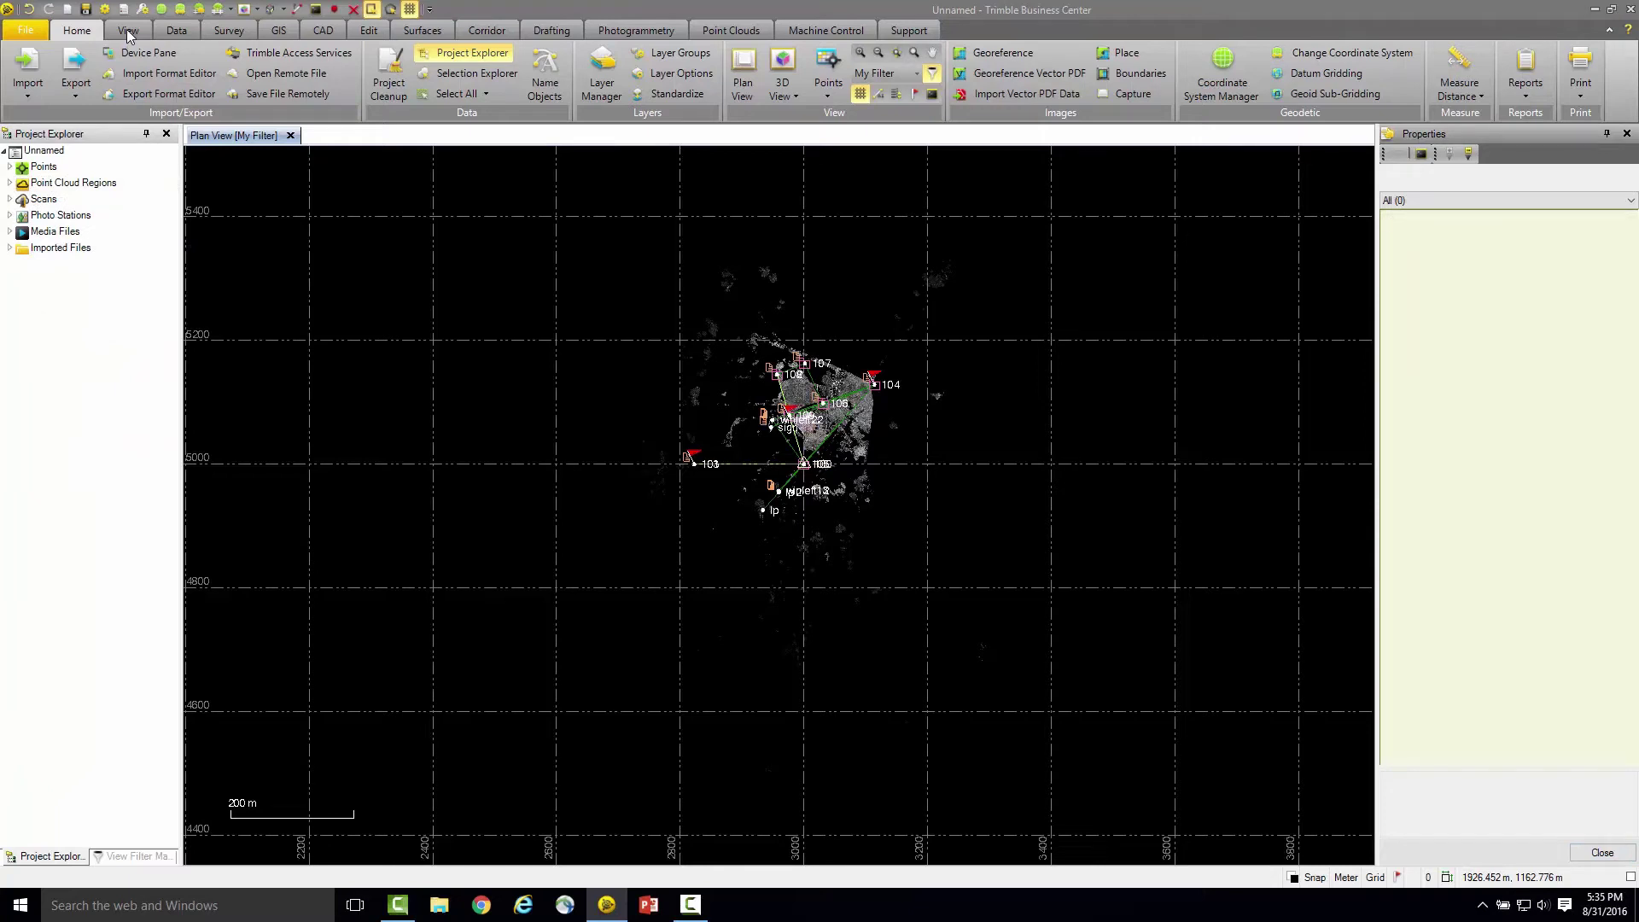
In View Filter Manager, uncheck Azimuth observations while keeping Total Station observations displayed
left_click(128, 31)
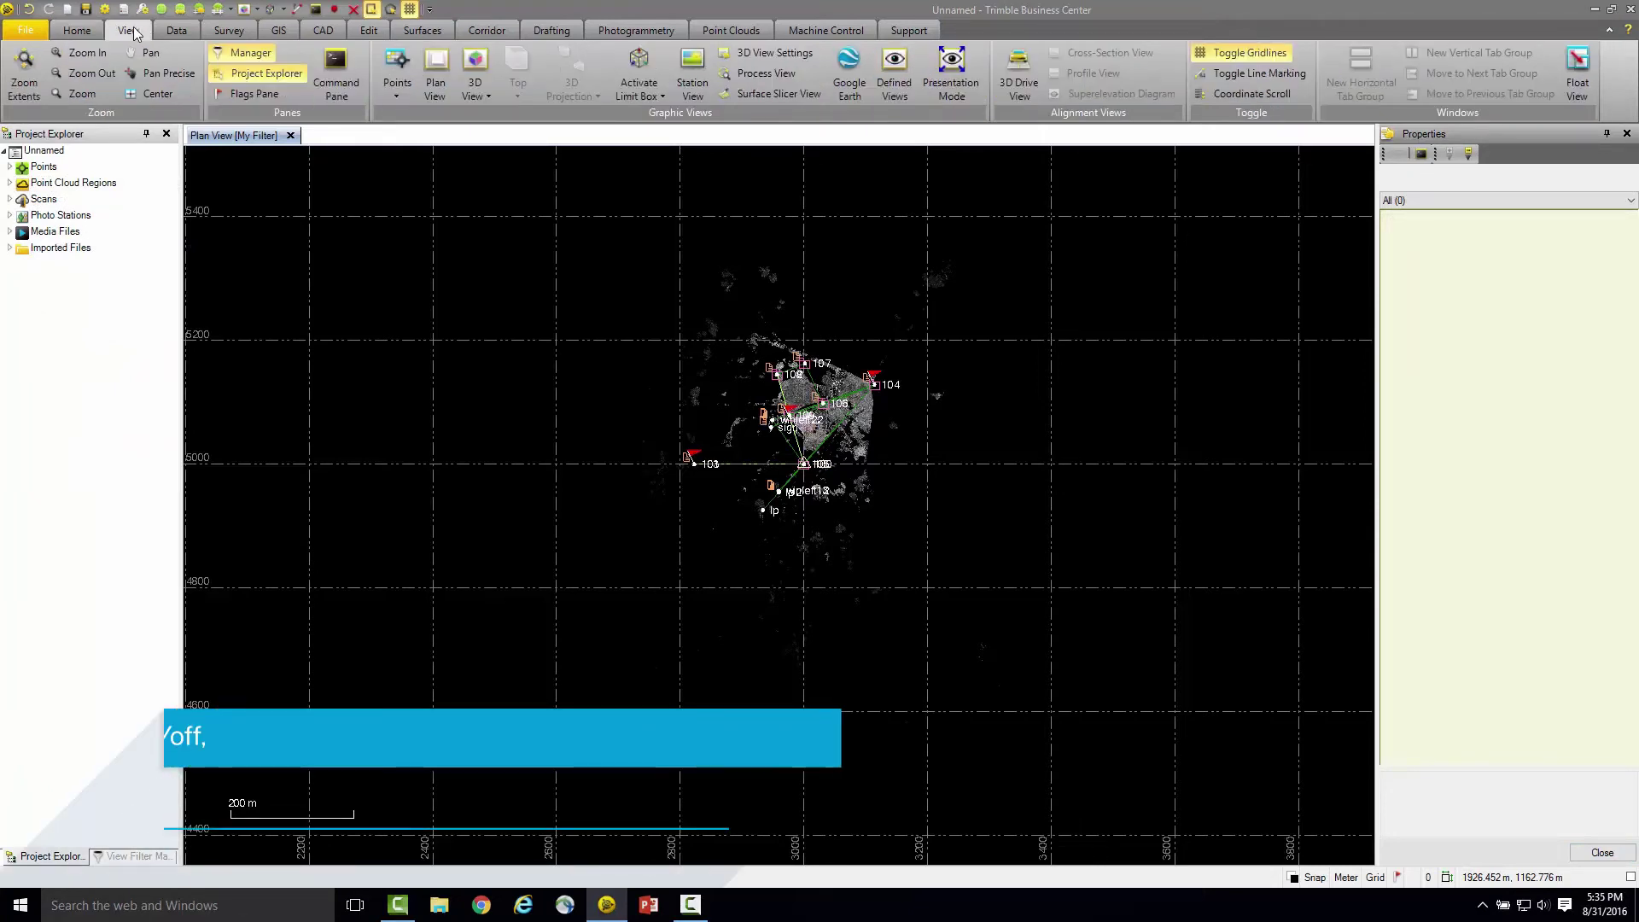
left_click(243, 53)
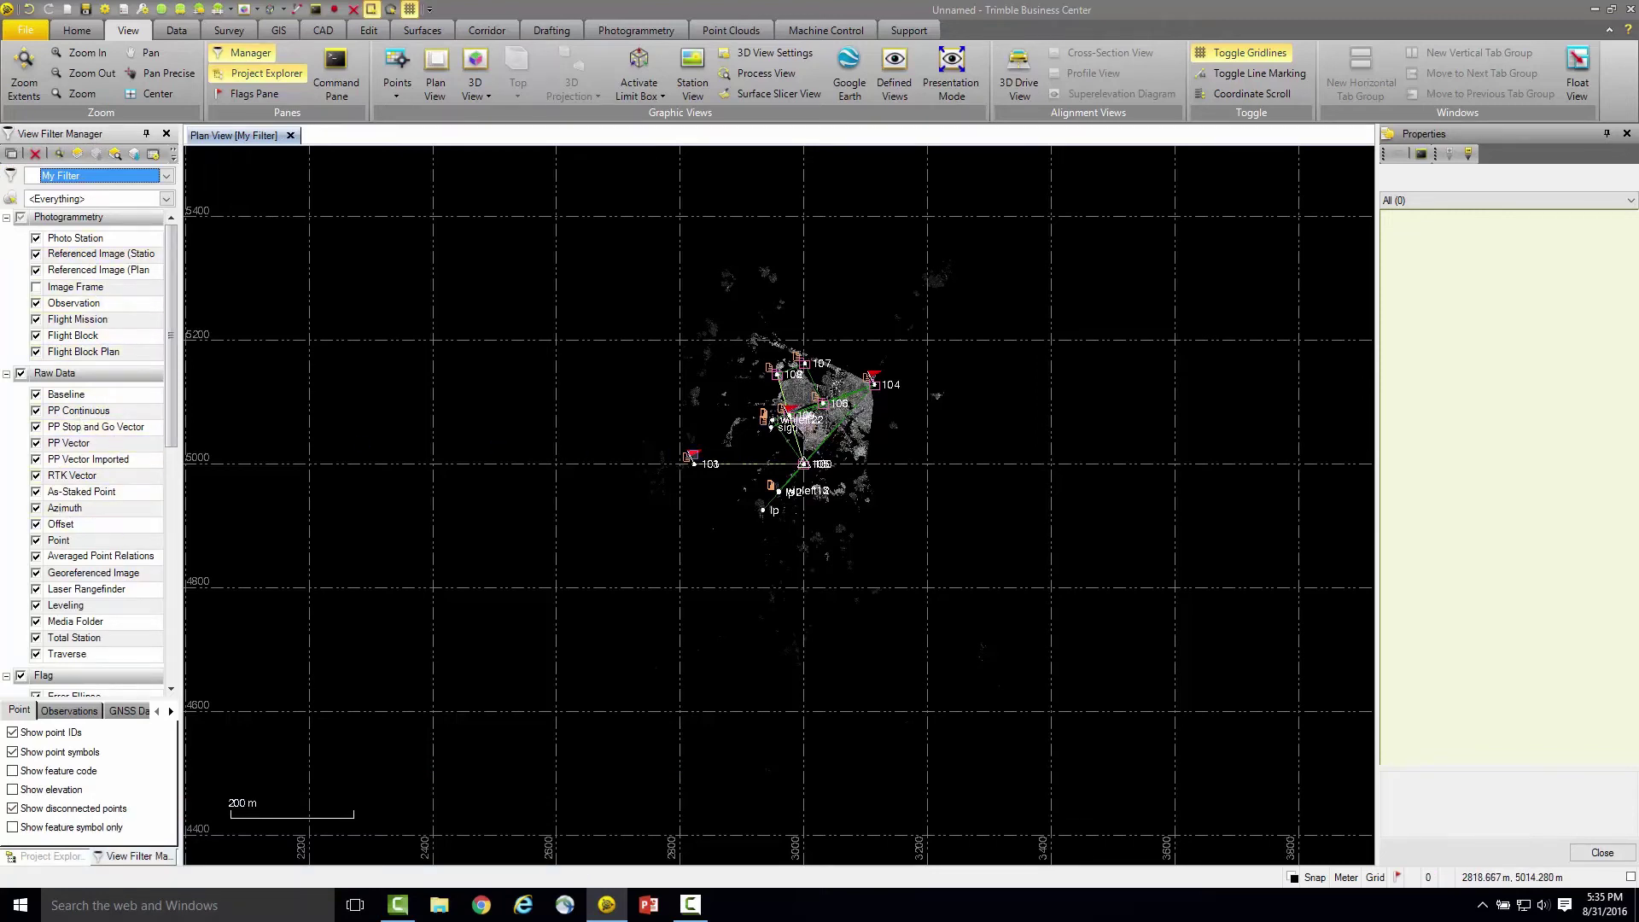
scroll(811, 457, "up", 2)
scroll(809, 453, "up", 2)
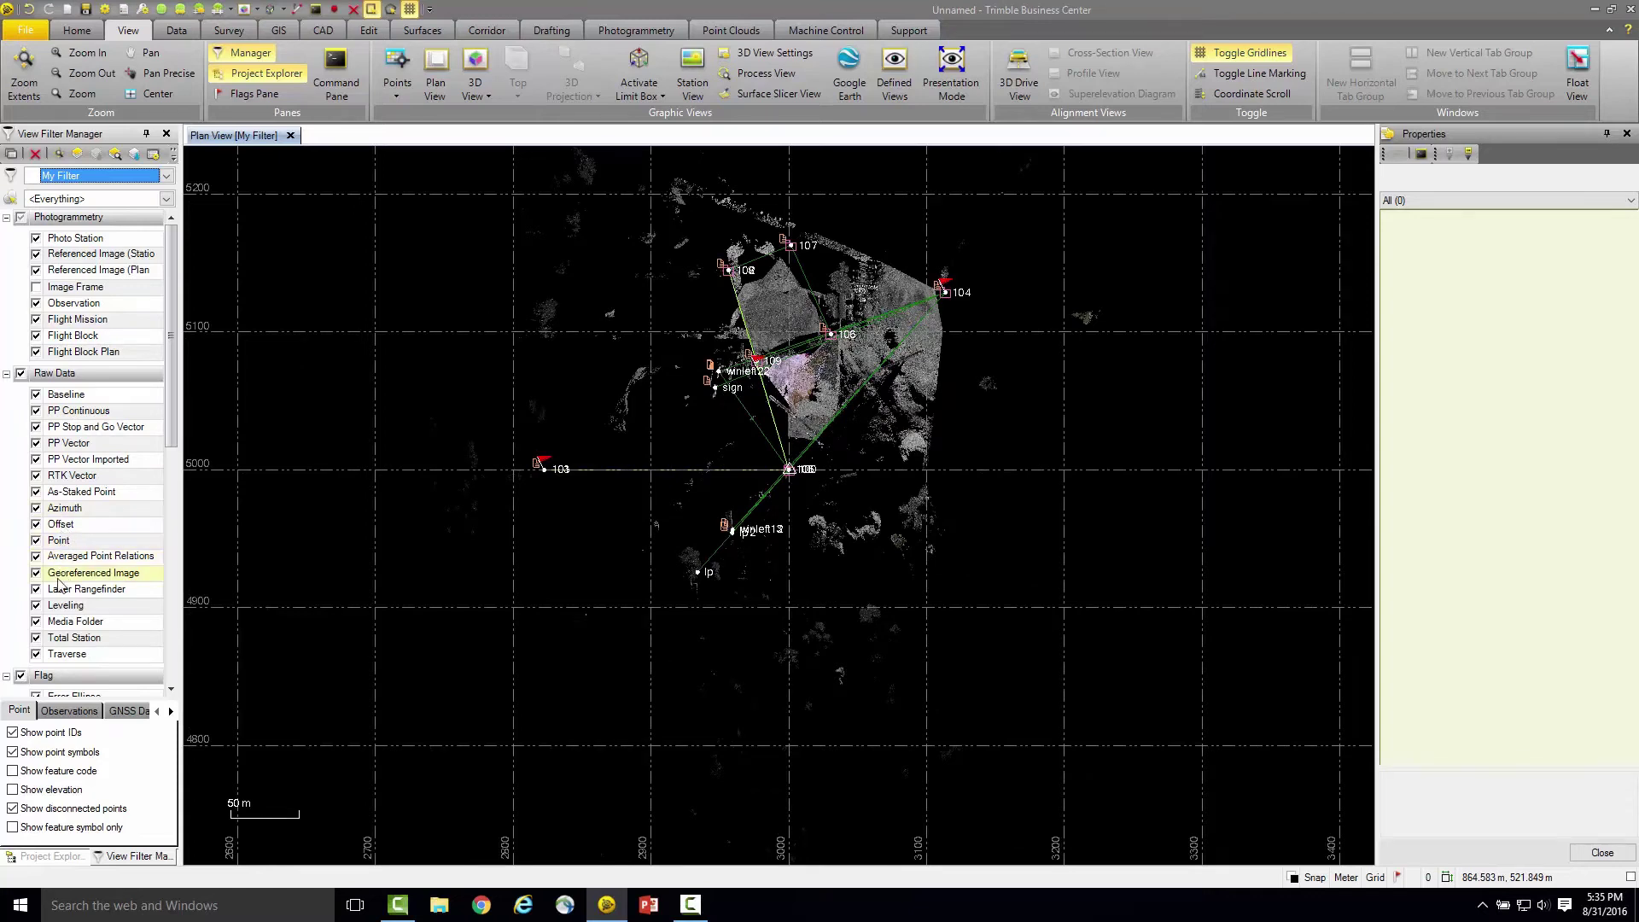
left_click(36, 638)
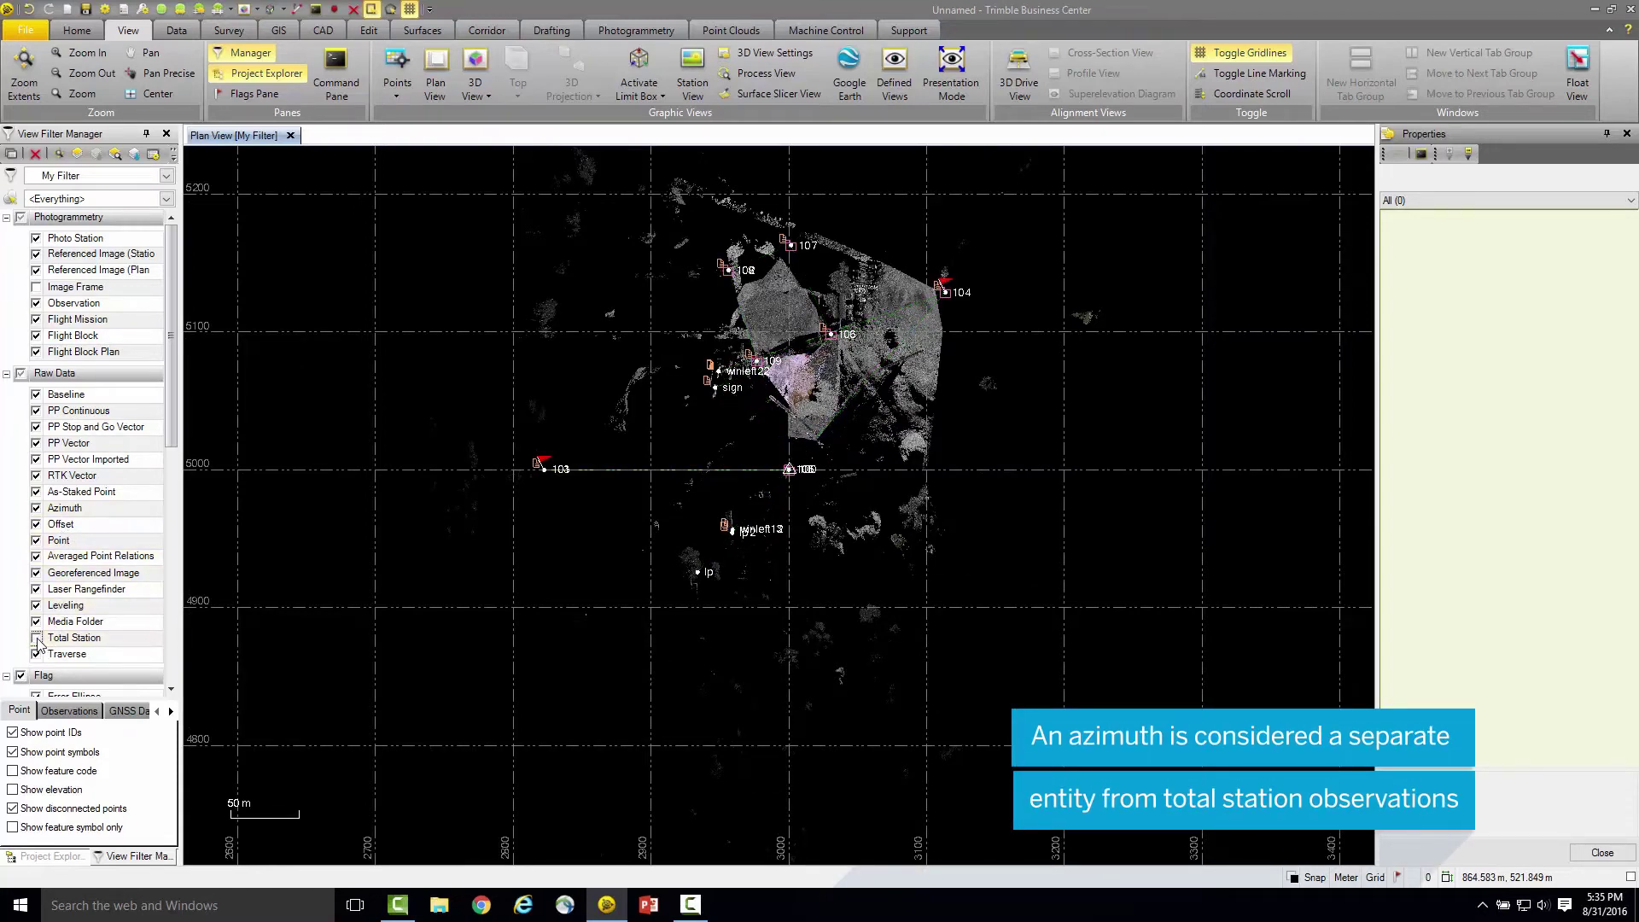
left_click(35, 509)
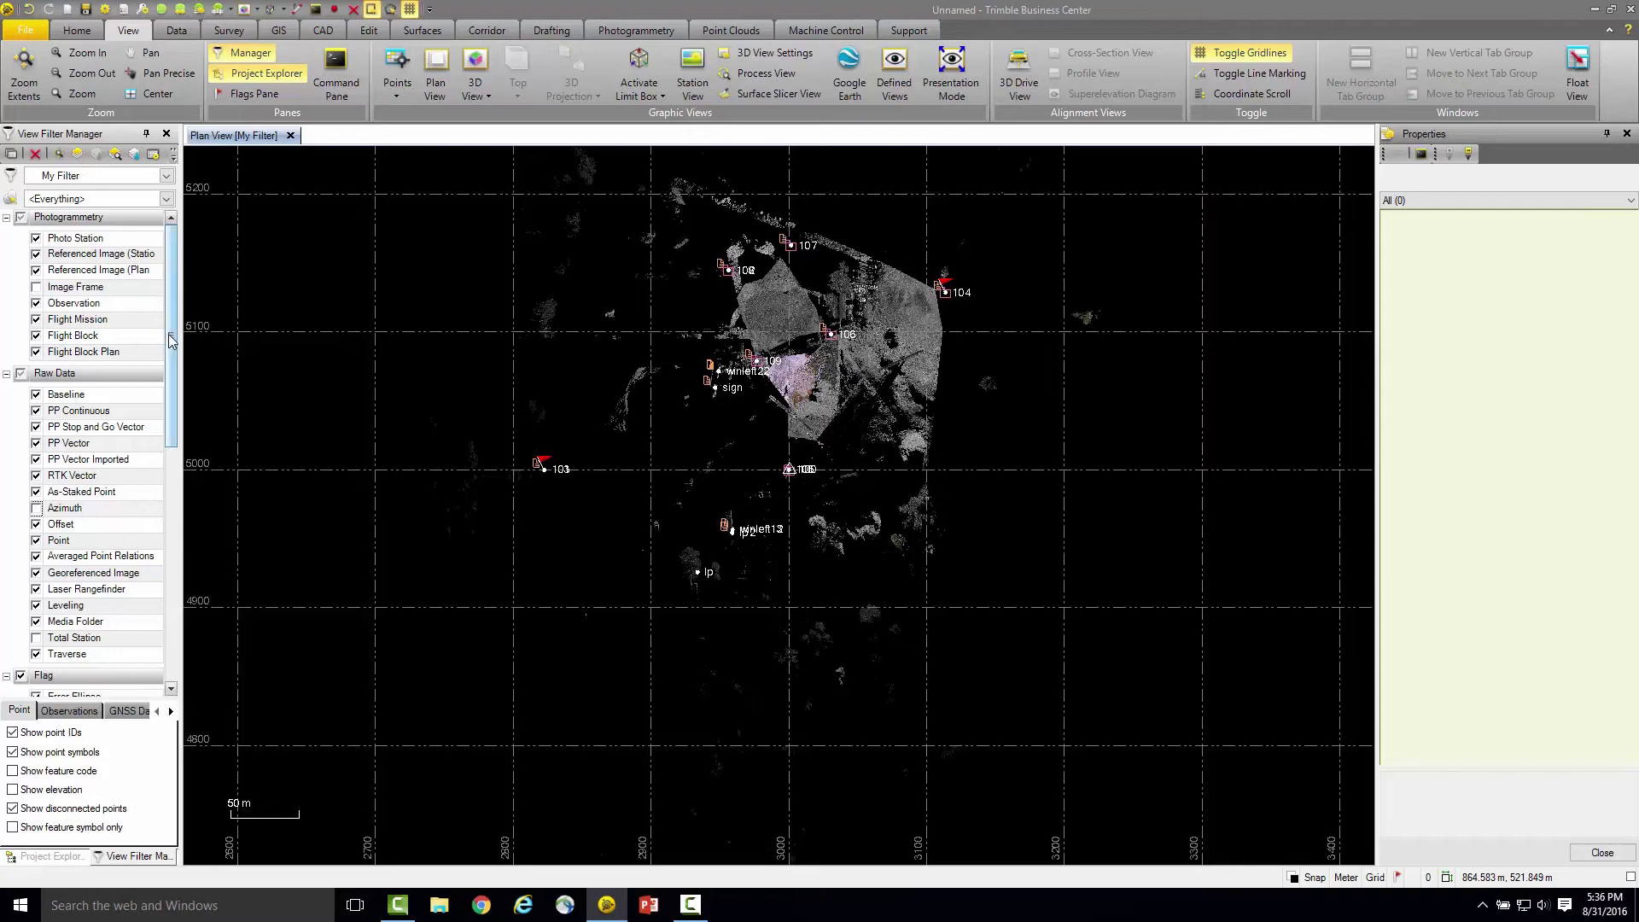
left_click_drag(172, 340, 172, 565)
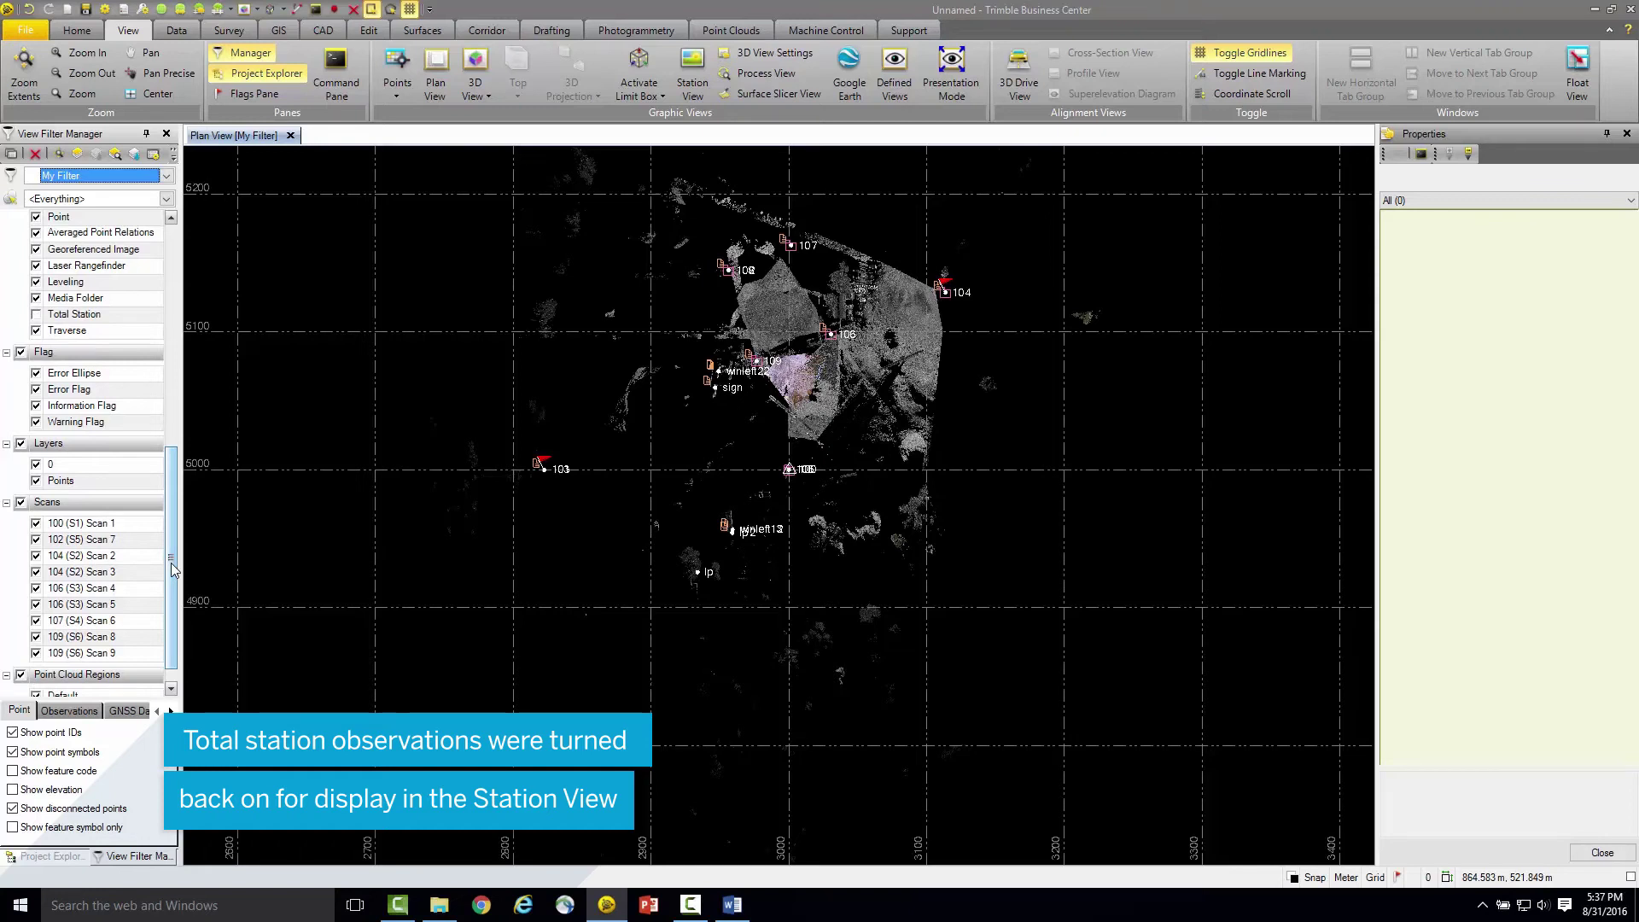
left_click_drag(172, 567, 171, 459)
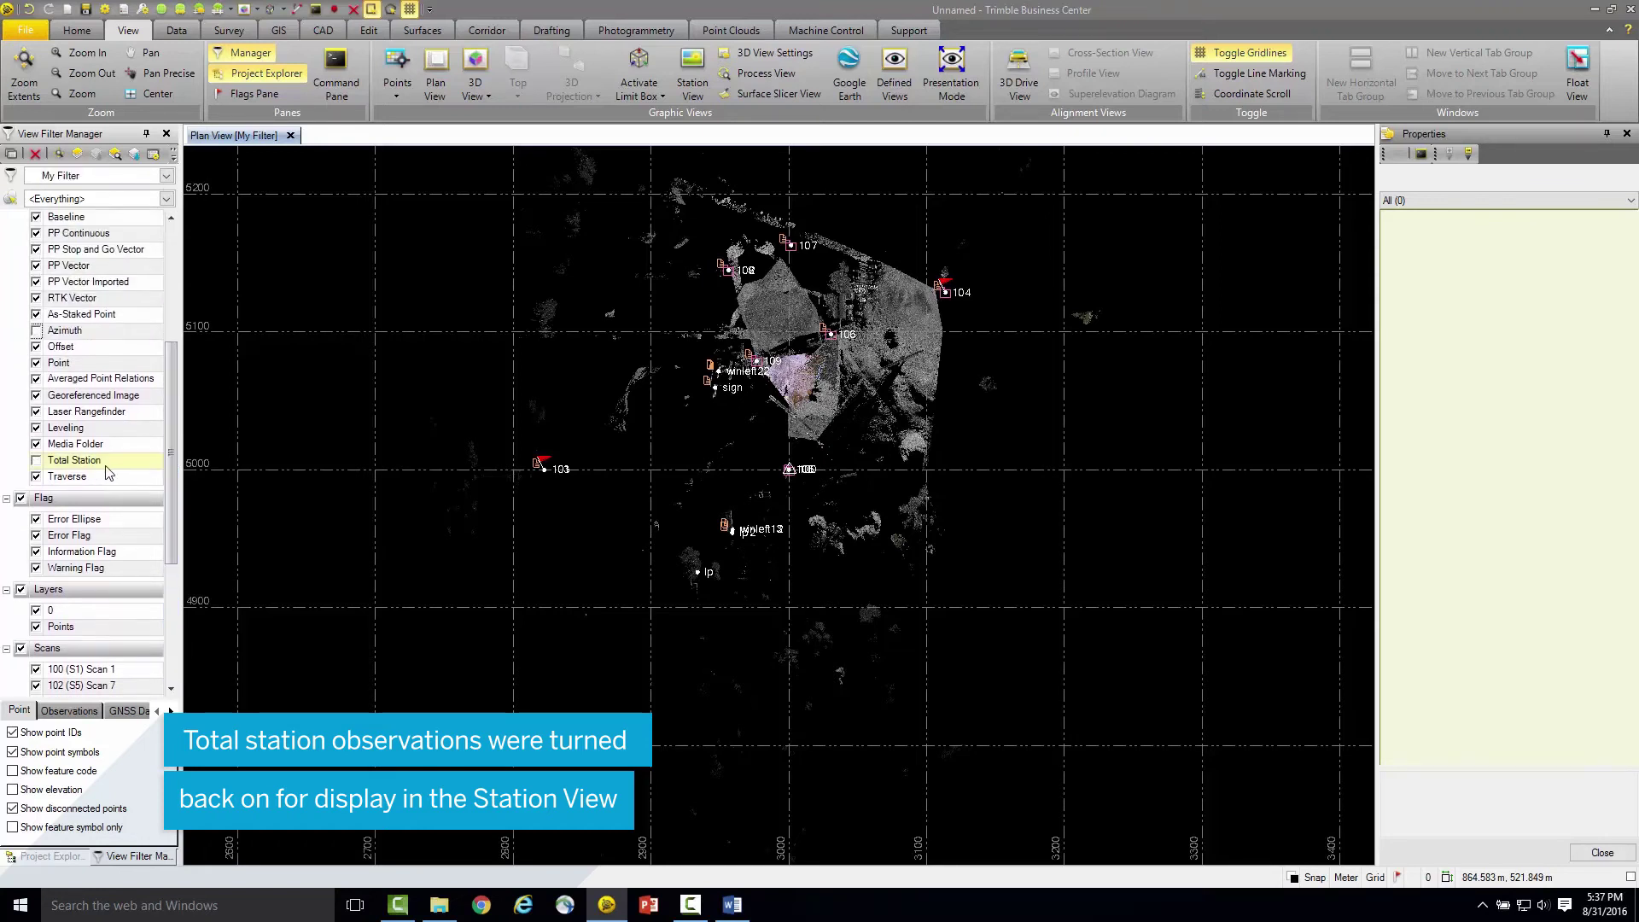
left_click(37, 462)
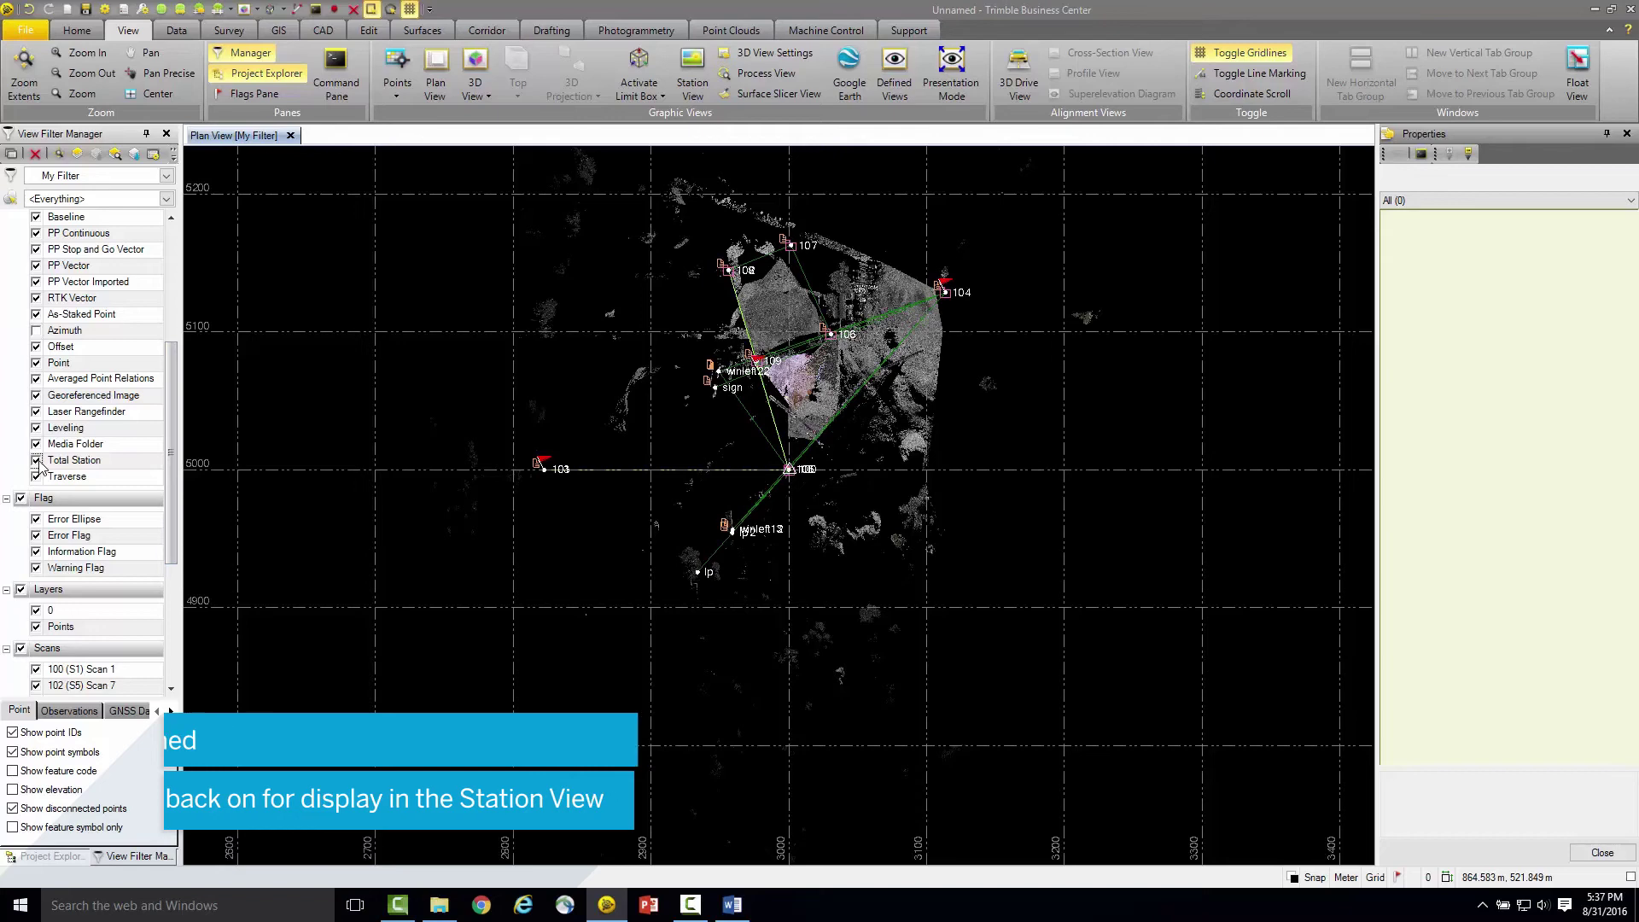
Pick Station 100 (S1) from the overlapping objects in plan view and open a station view from it
left_click(82, 861)
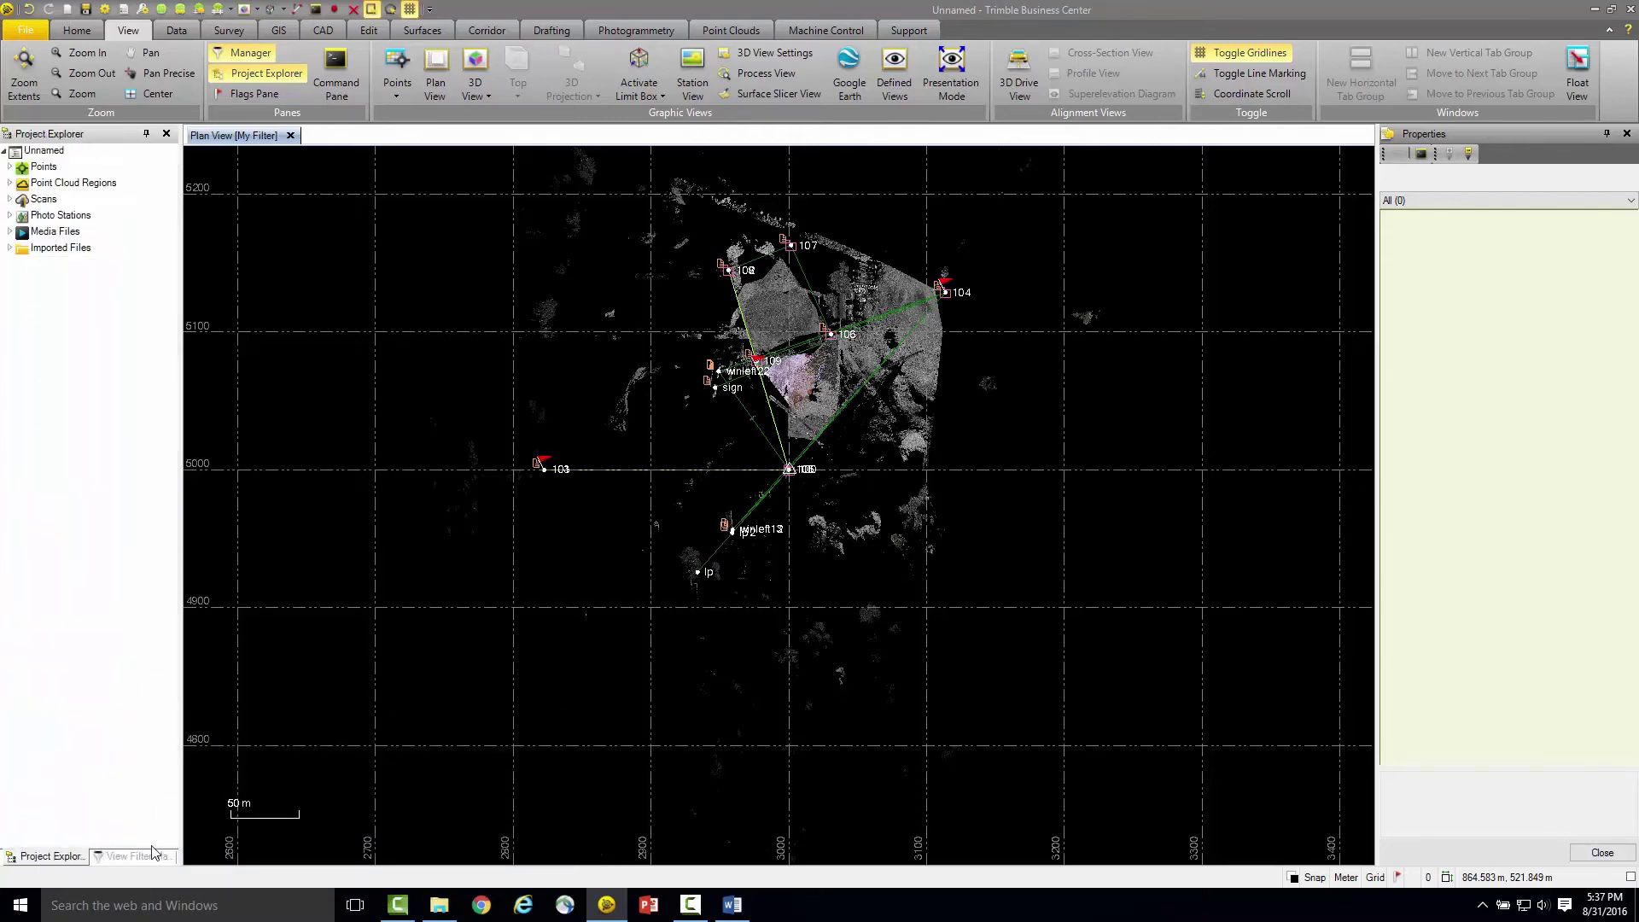
scroll(783, 468, "up", 3)
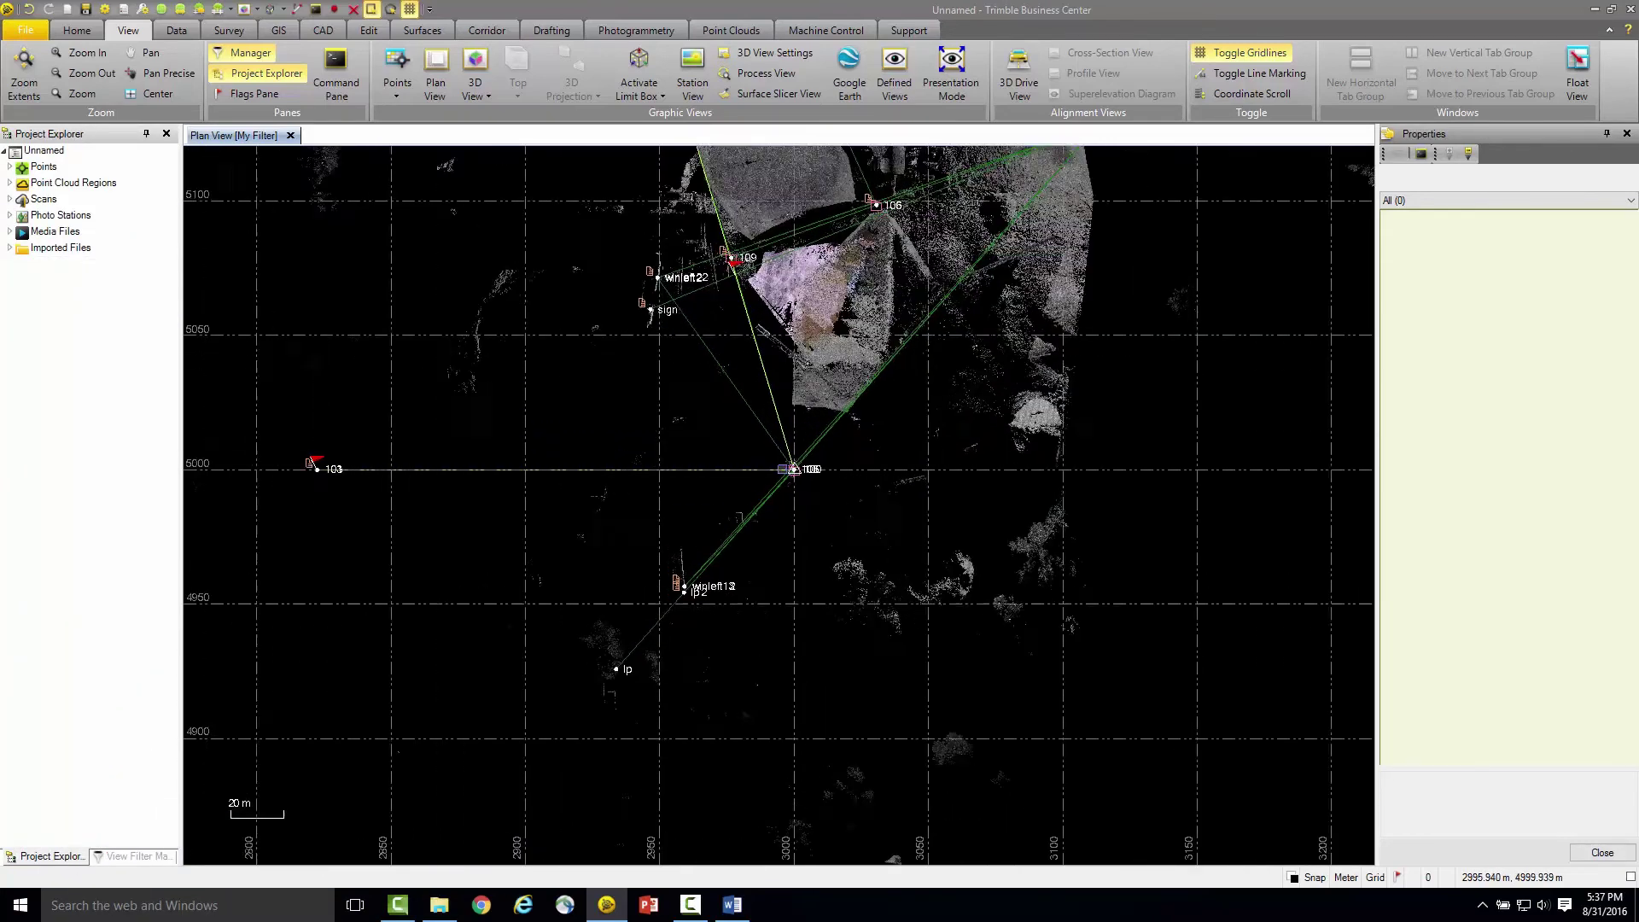
left_click(795, 468)
left_click(843, 482)
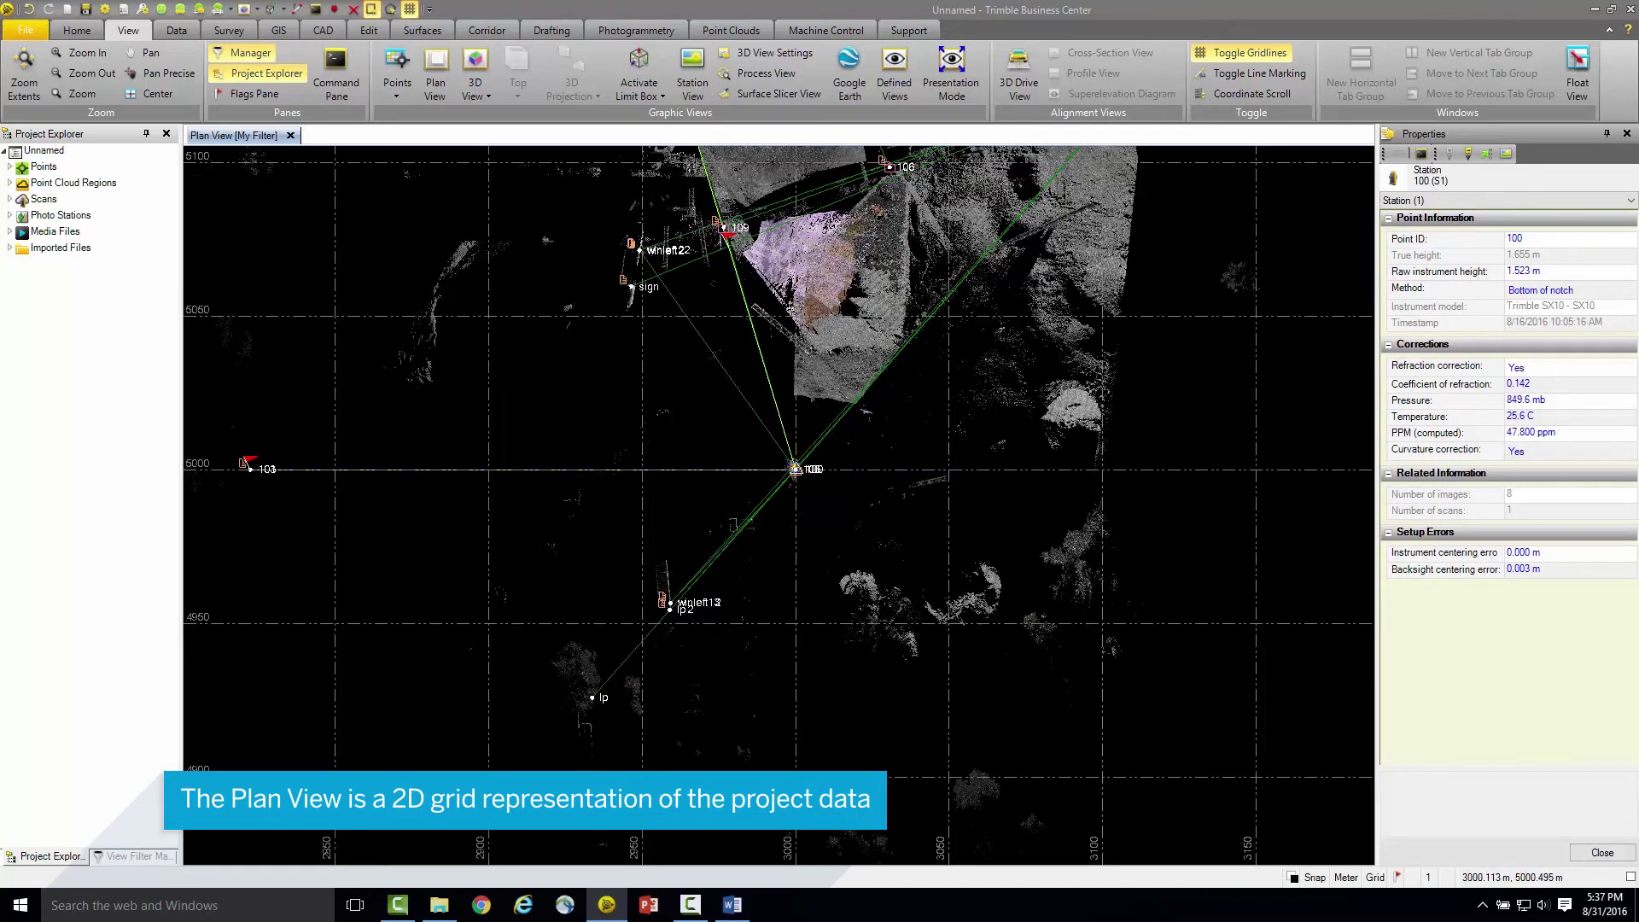
right_click(795, 469)
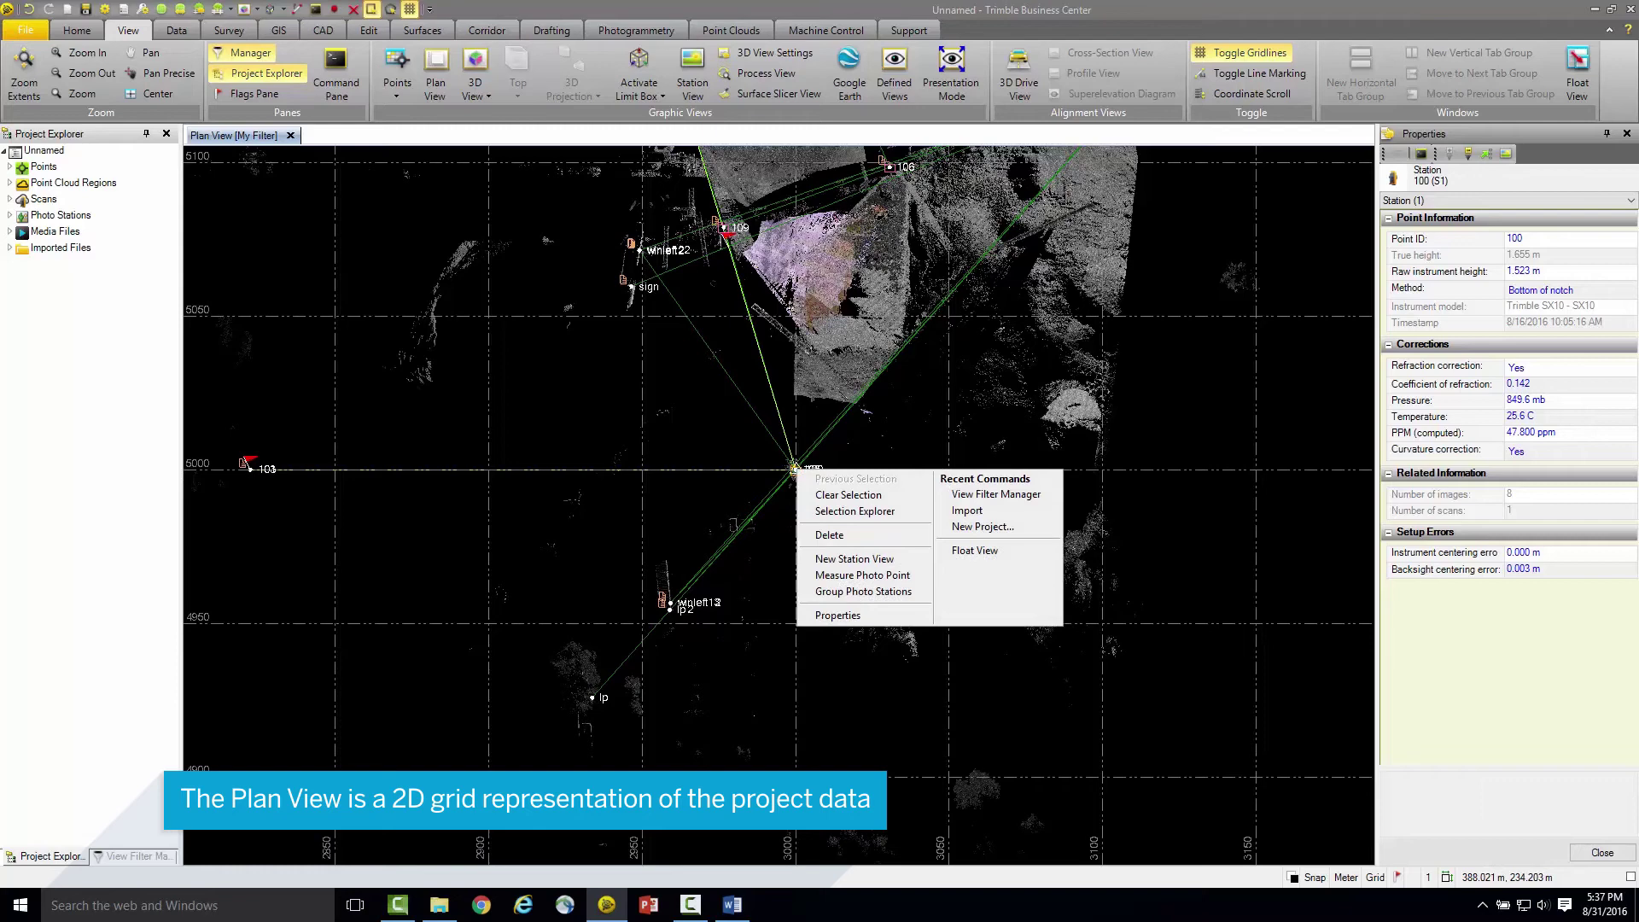
left_click(854, 559)
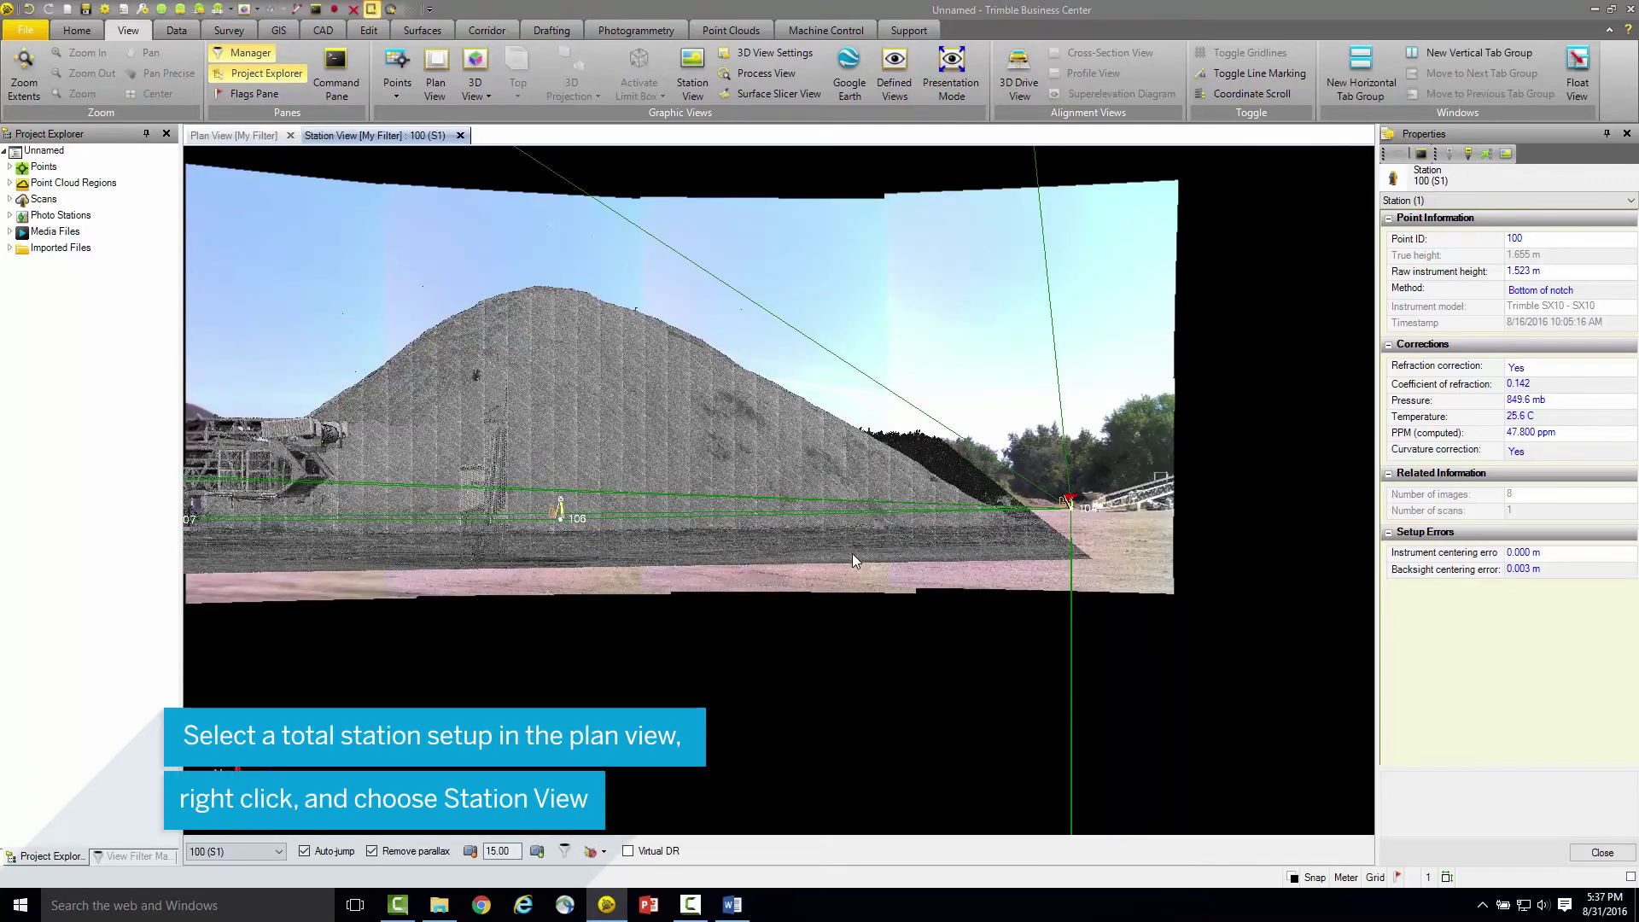
Pan across the station 100 stockpile panorama, then open a new 3D view
middle_click_drag(549, 414, 651, 475)
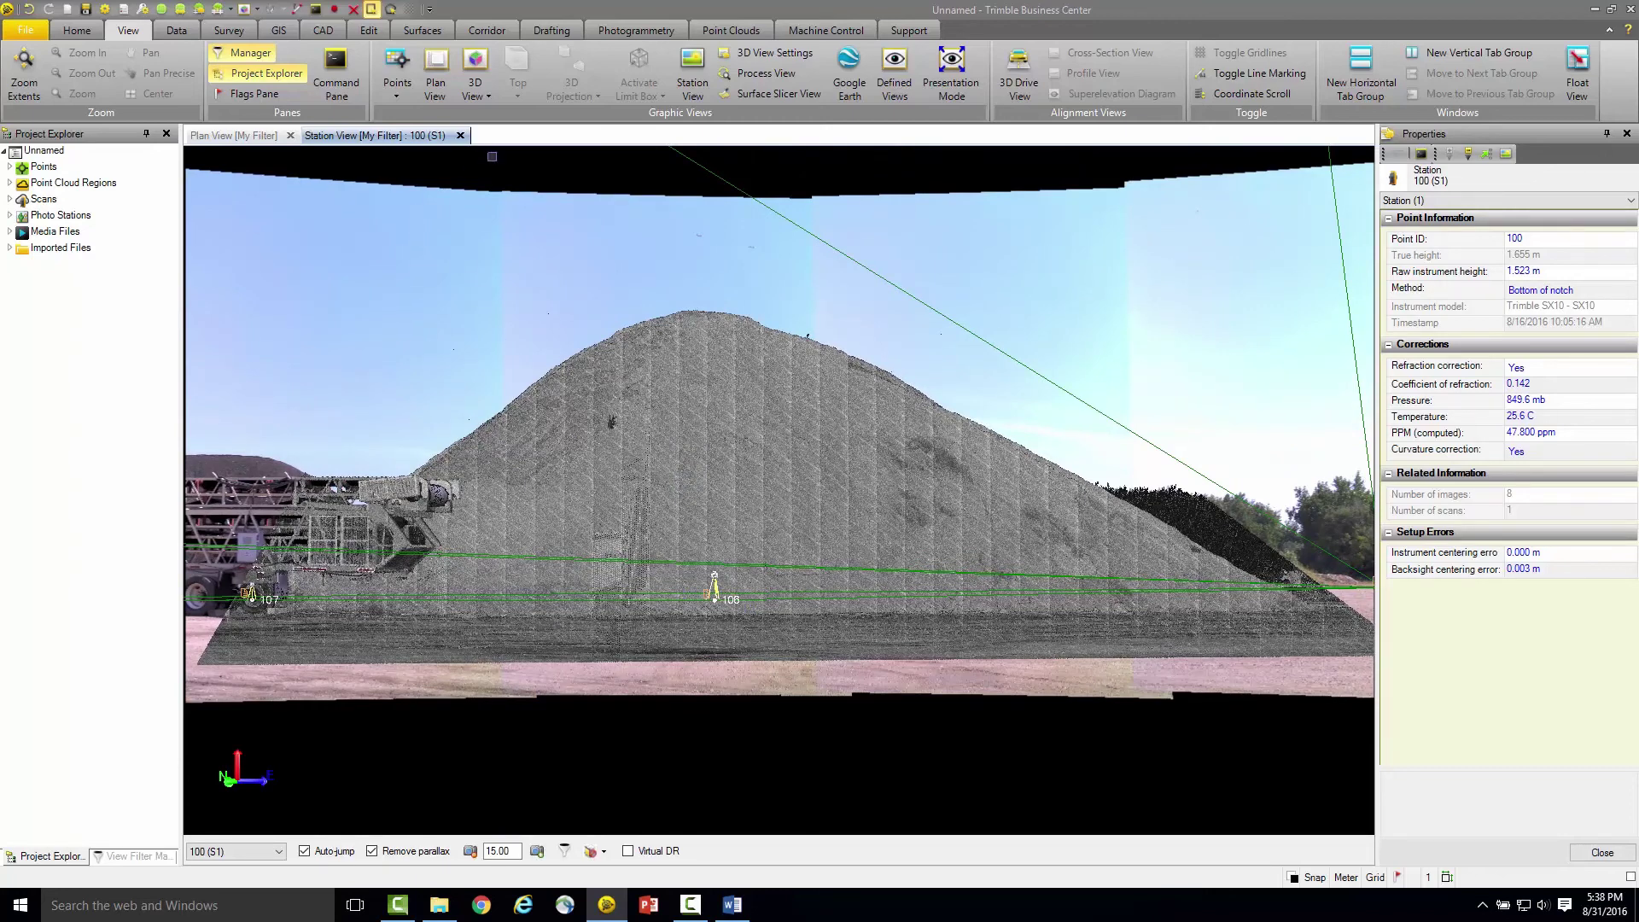
left_click(476, 70)
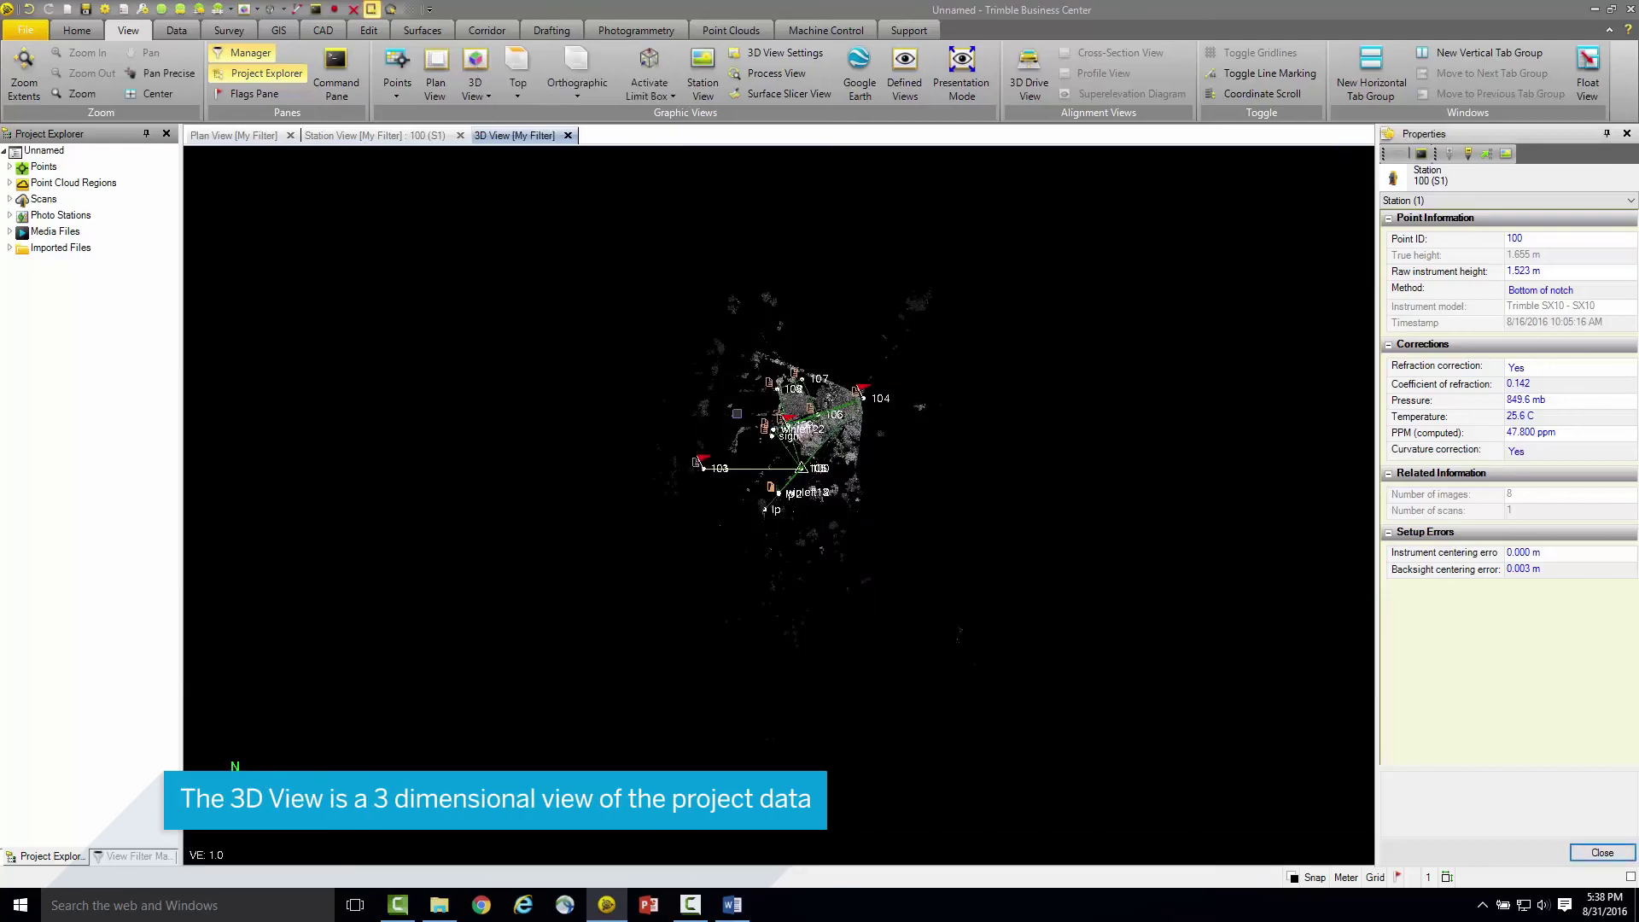
Zoom and orbit the 3D view low over the stockpiles and coloured slope, clearing the selection and closing Properties
scroll(855, 422, "up", 10)
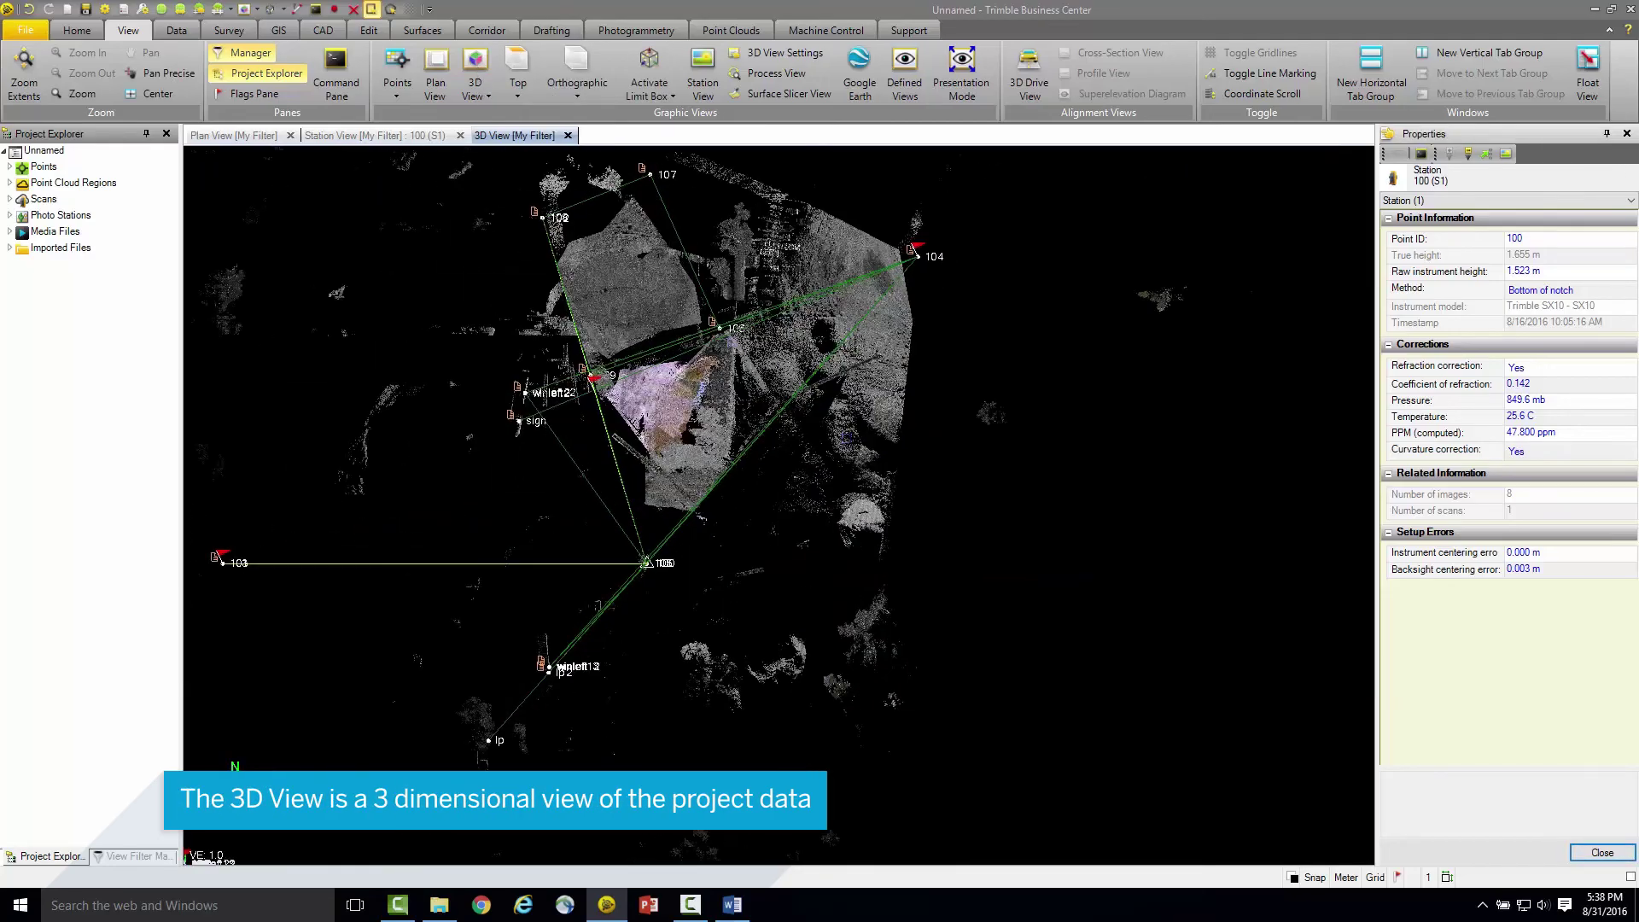
left_click_drag(844, 415, 1025, 301)
right_click(1137, 333)
left_click(1171, 359)
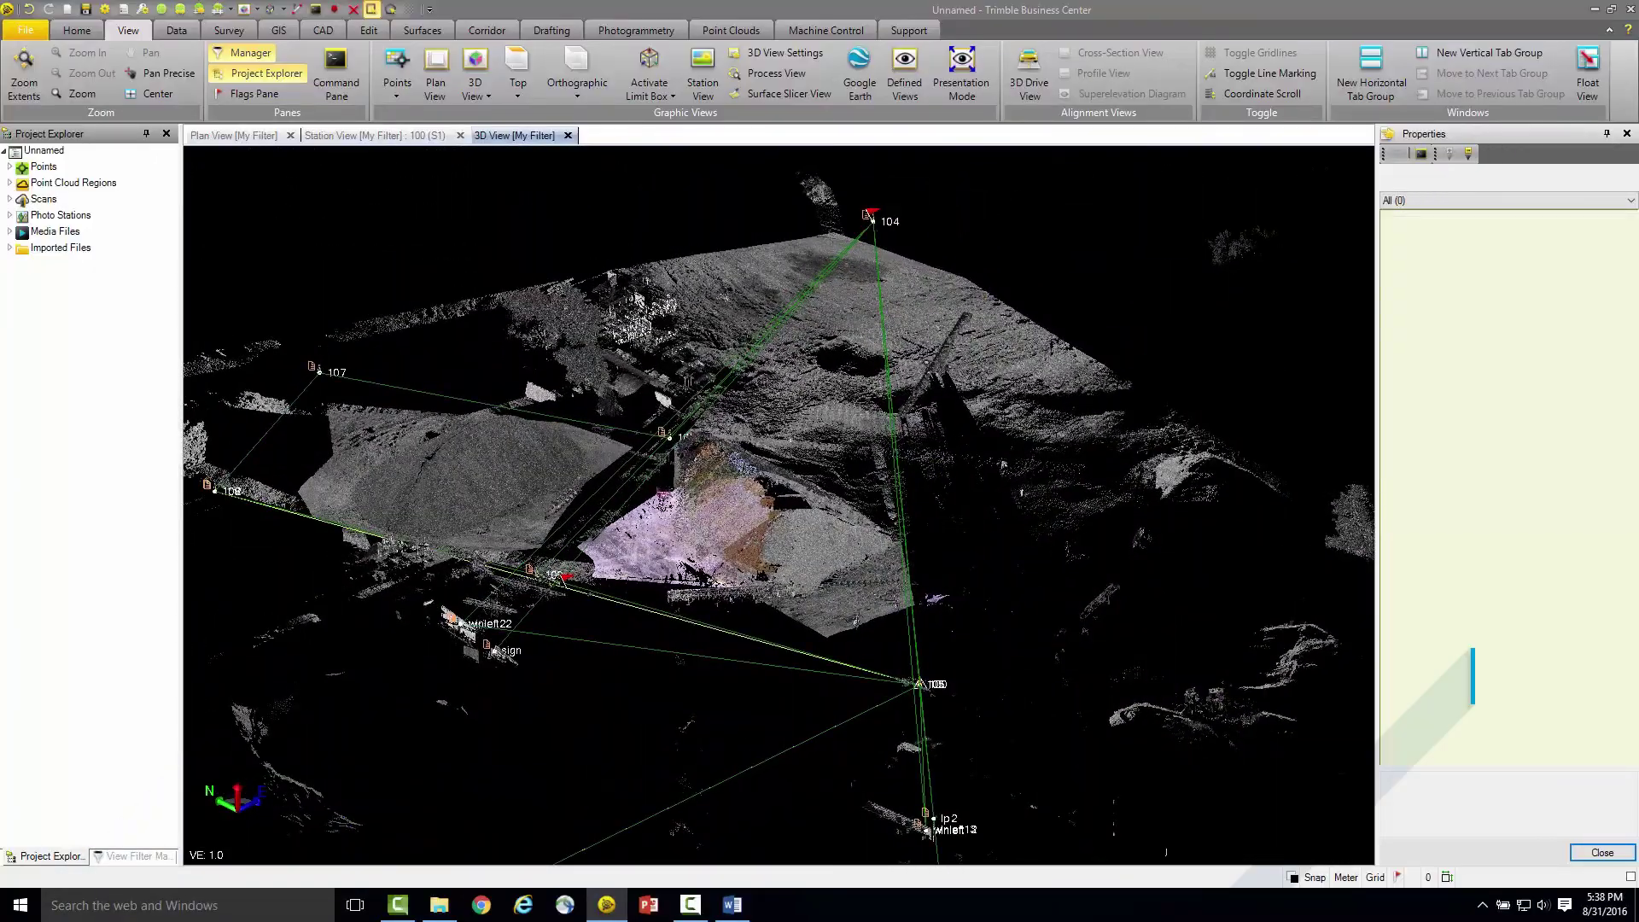
mouse_move(1172, 359)
middle_mouse_down()
mouse_move(709, 516)
mouse_move(1315, 332)
middle_mouse_up()
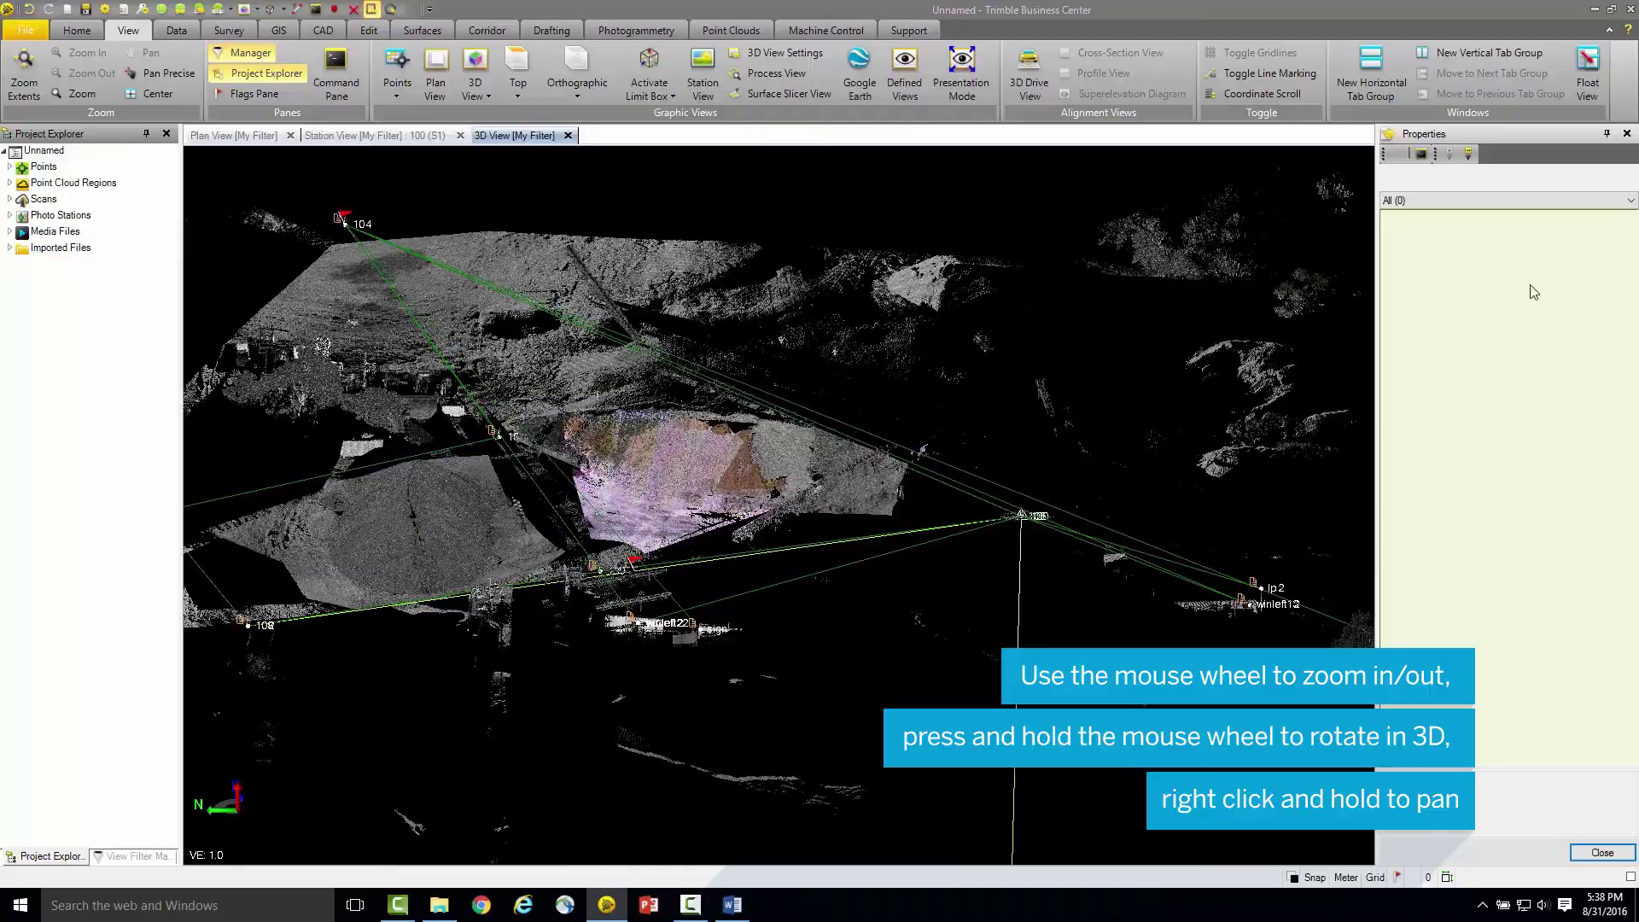
left_click(1626, 133)
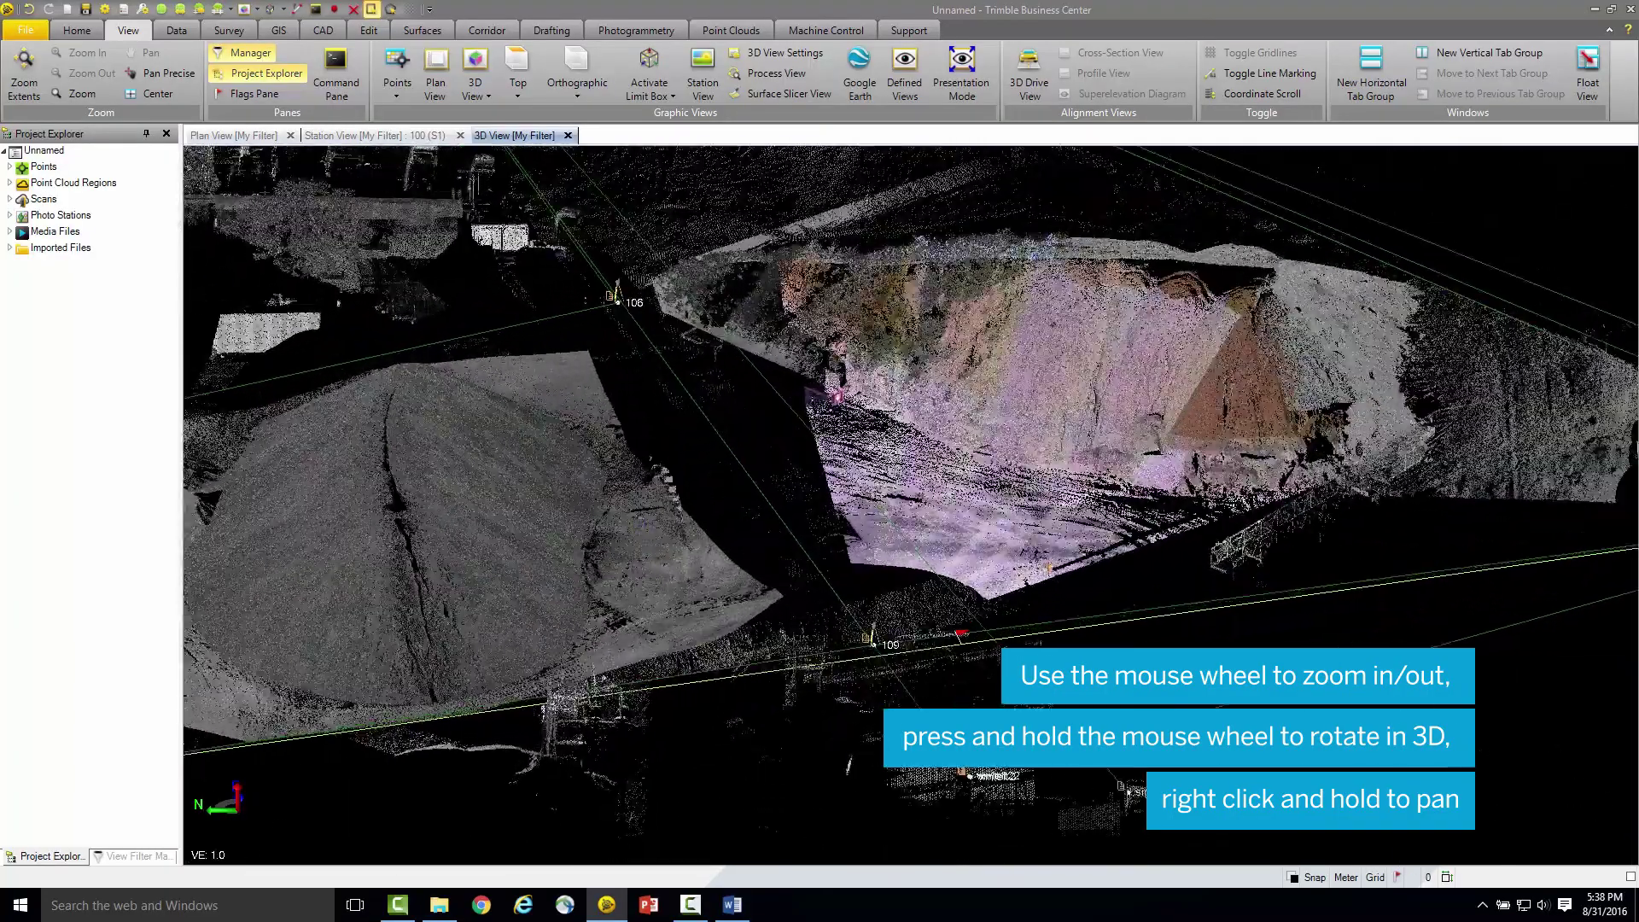
mouse_move(712, 550)
middle_mouse_down()
mouse_move(701, 512)
mouse_move(576, 527)
middle_mouse_up()
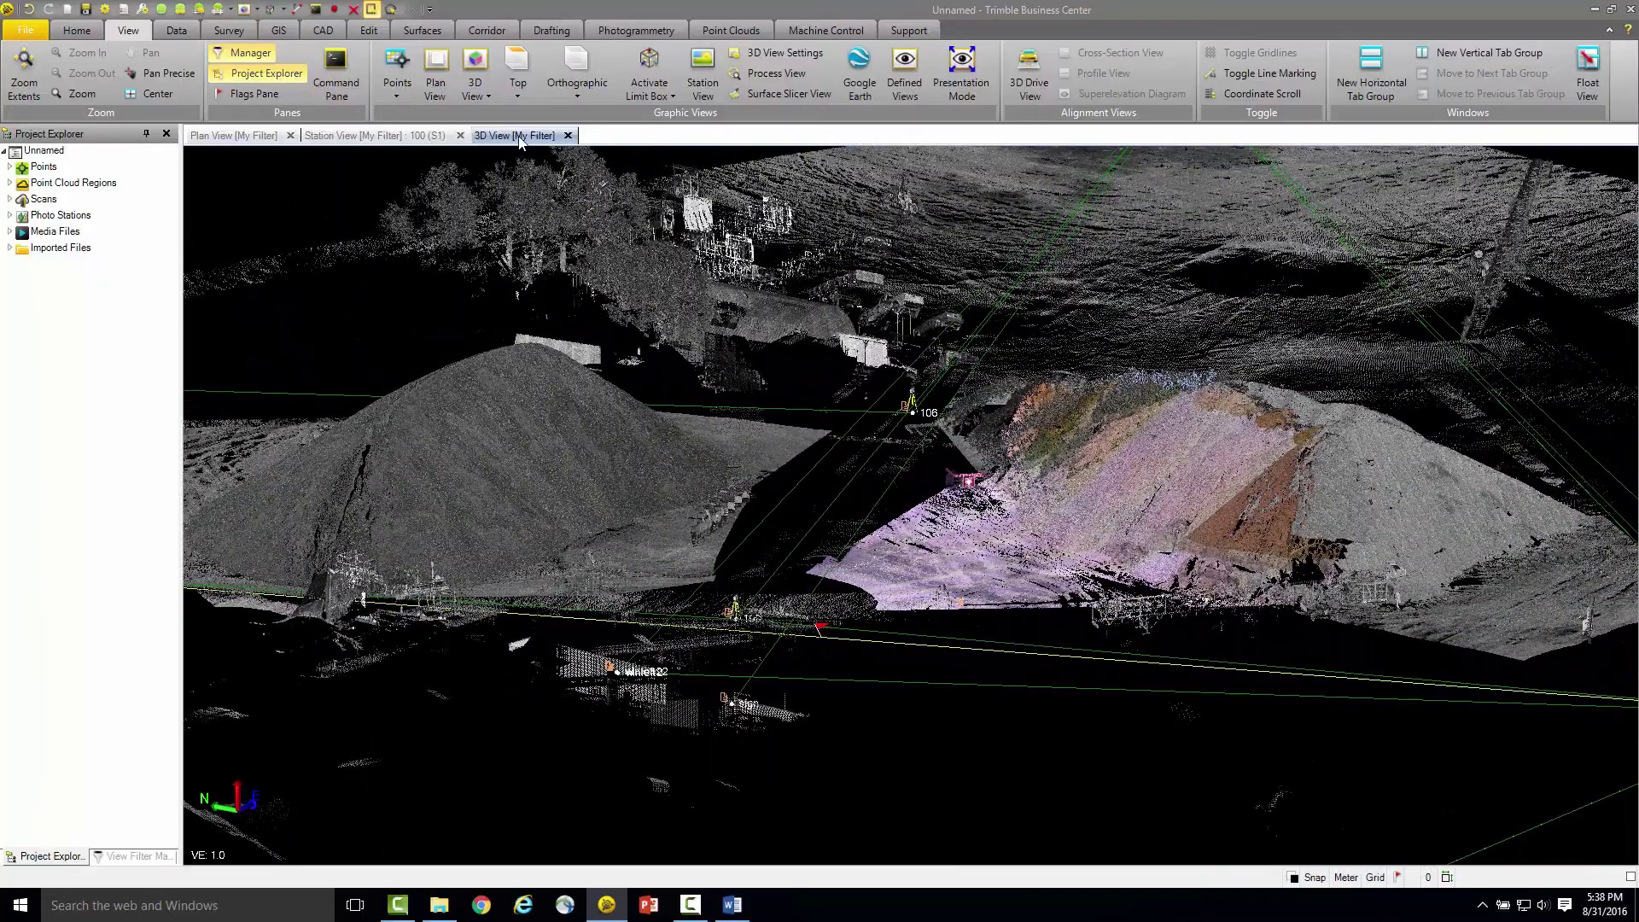